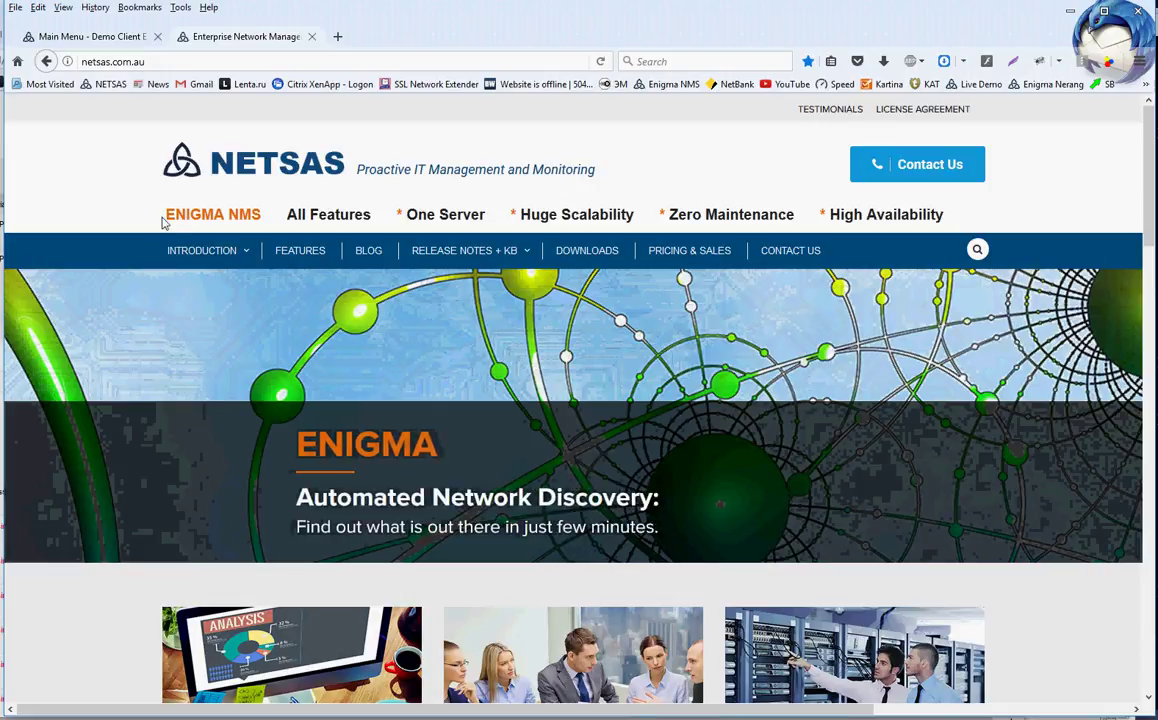
Open the NETSAS release notes and review the Version 39.2.0 entry about the Syslog and SNMP Trap Alarm Monitor.
drag(167, 214, 236, 195)
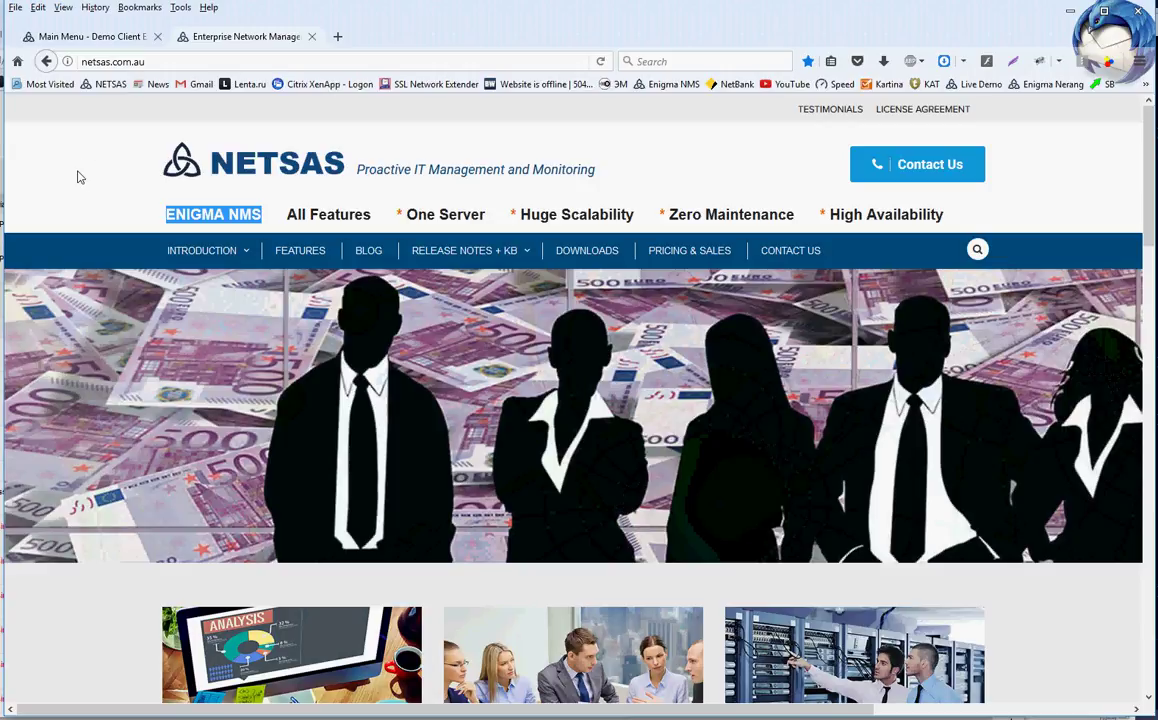
mouse_move(466, 252)
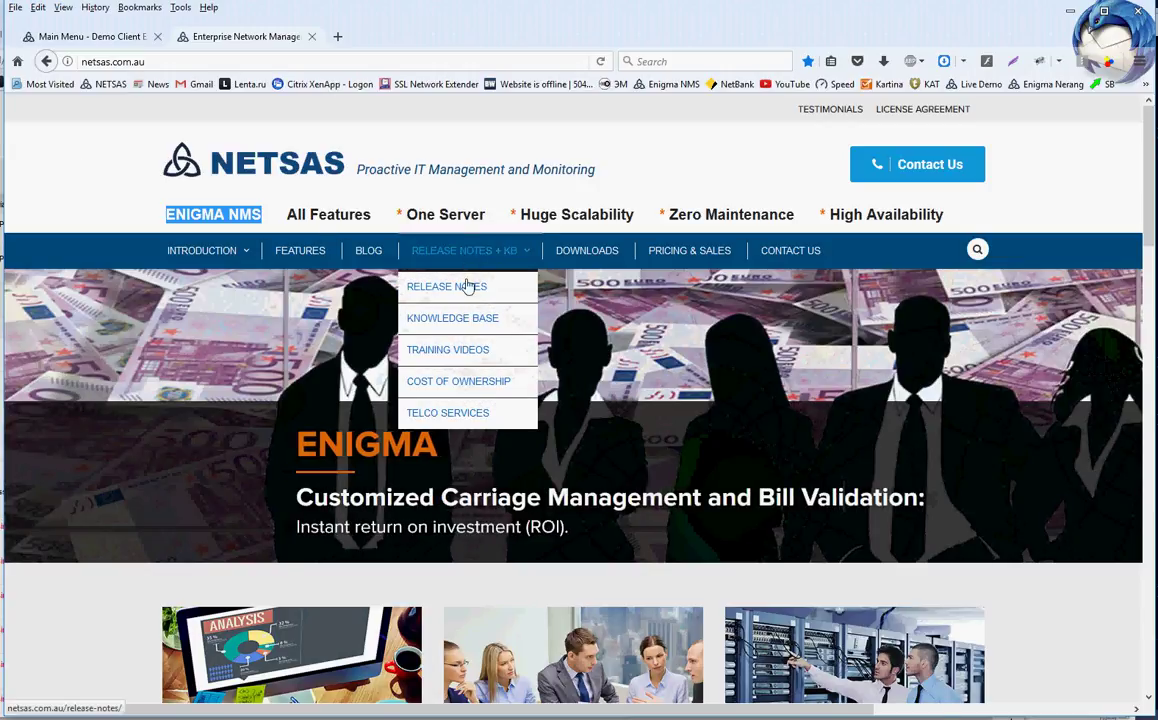
click(466, 290)
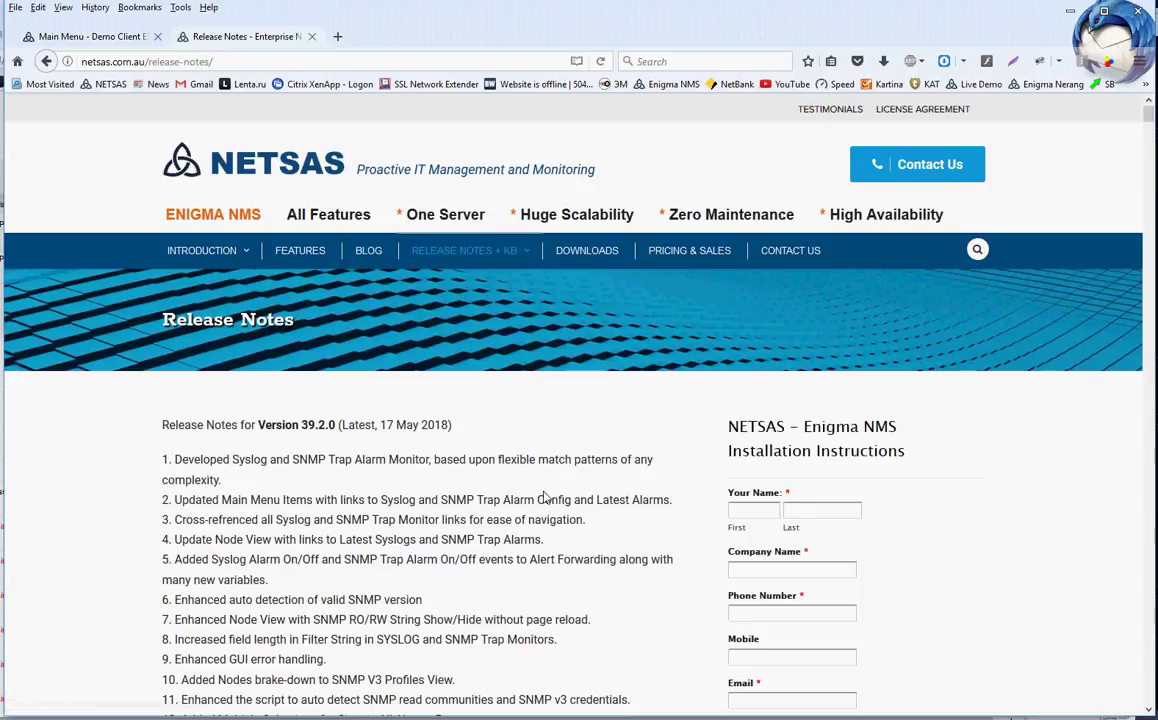
scroll(494, 450, down, 2)
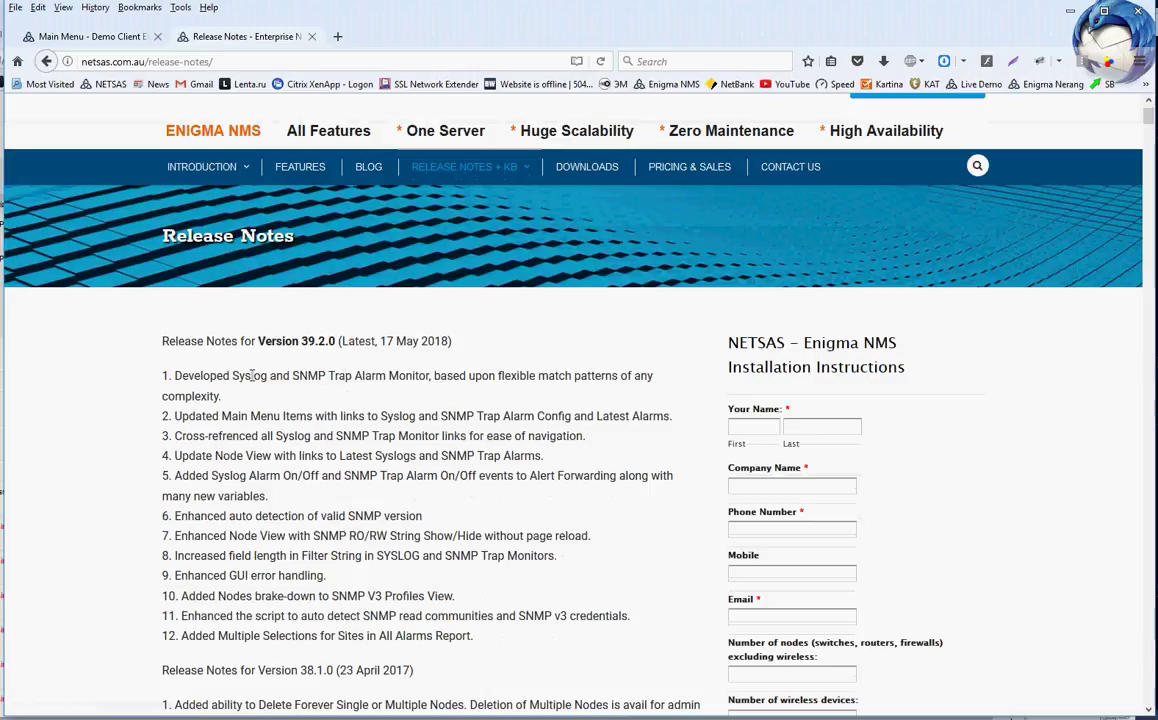
drag(293, 377, 430, 377)
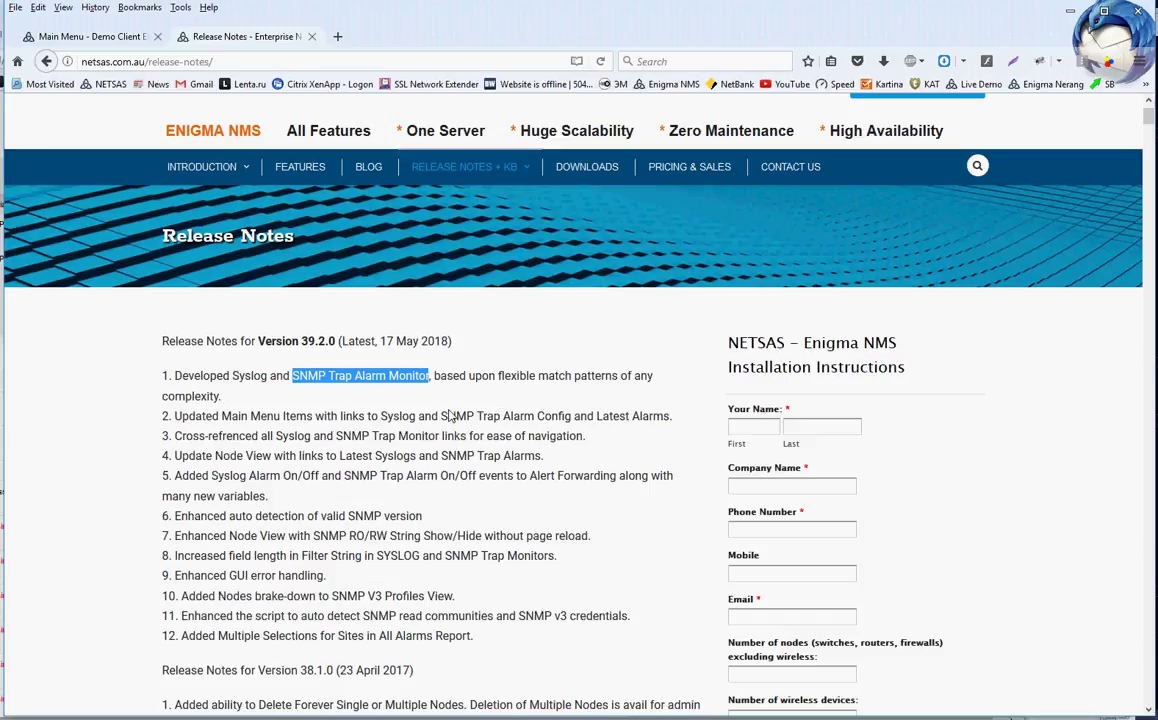
click(408, 377)
Switch to Enigma NMS and open the Syslog Alarm Configurations from the SYSLOG Monitor report.
click(85, 37)
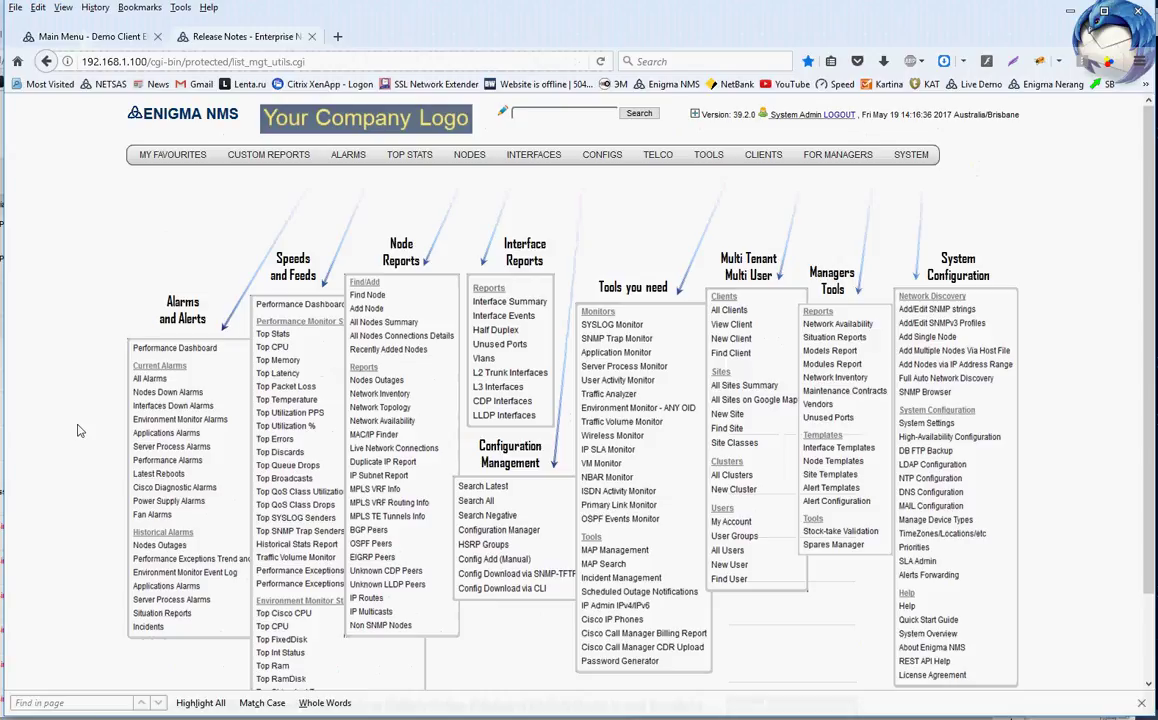
click(712, 190)
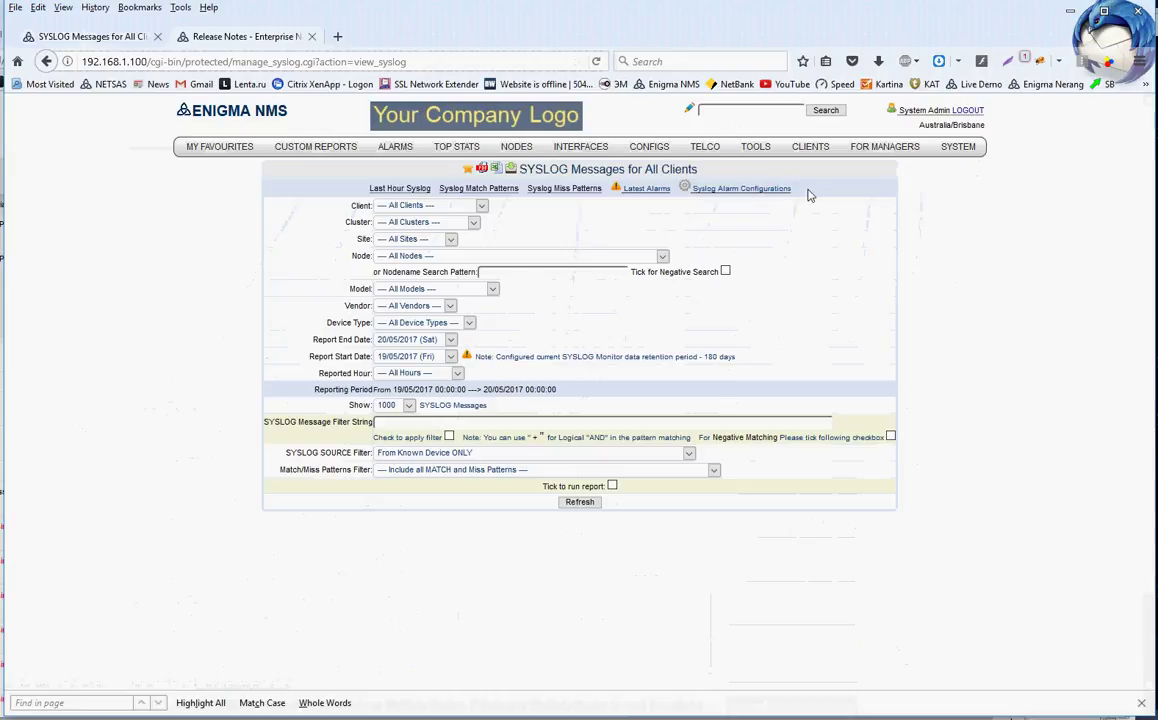
drag(809, 194, 622, 194)
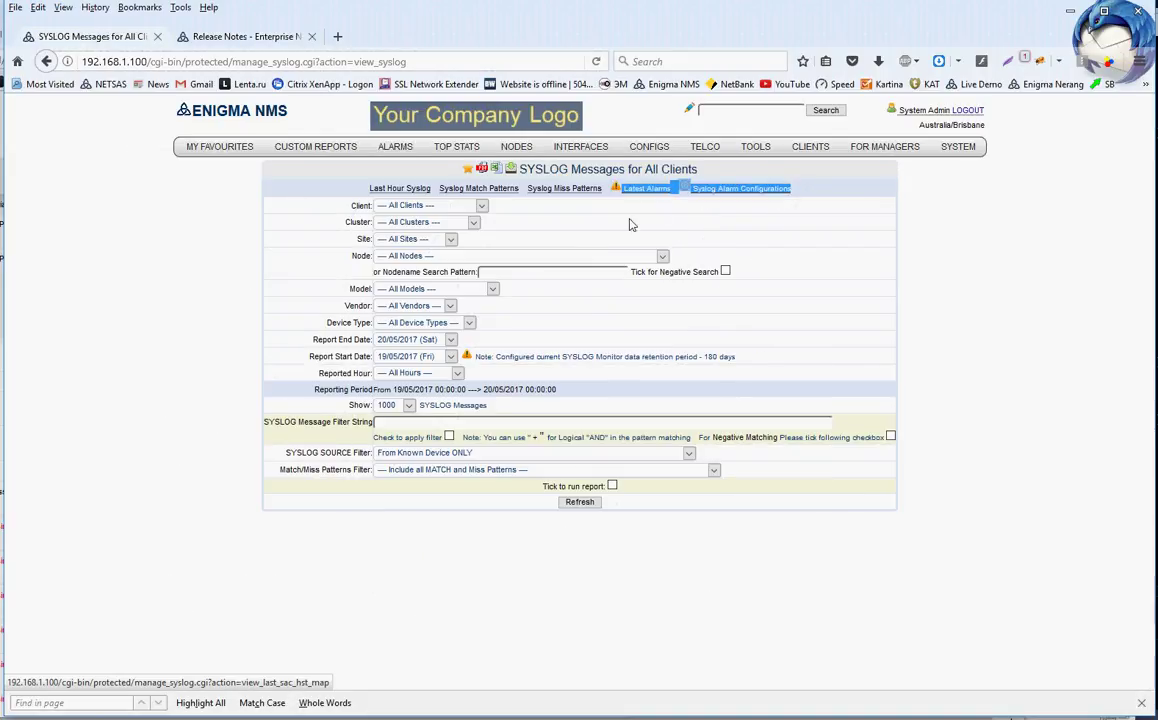
click(638, 218)
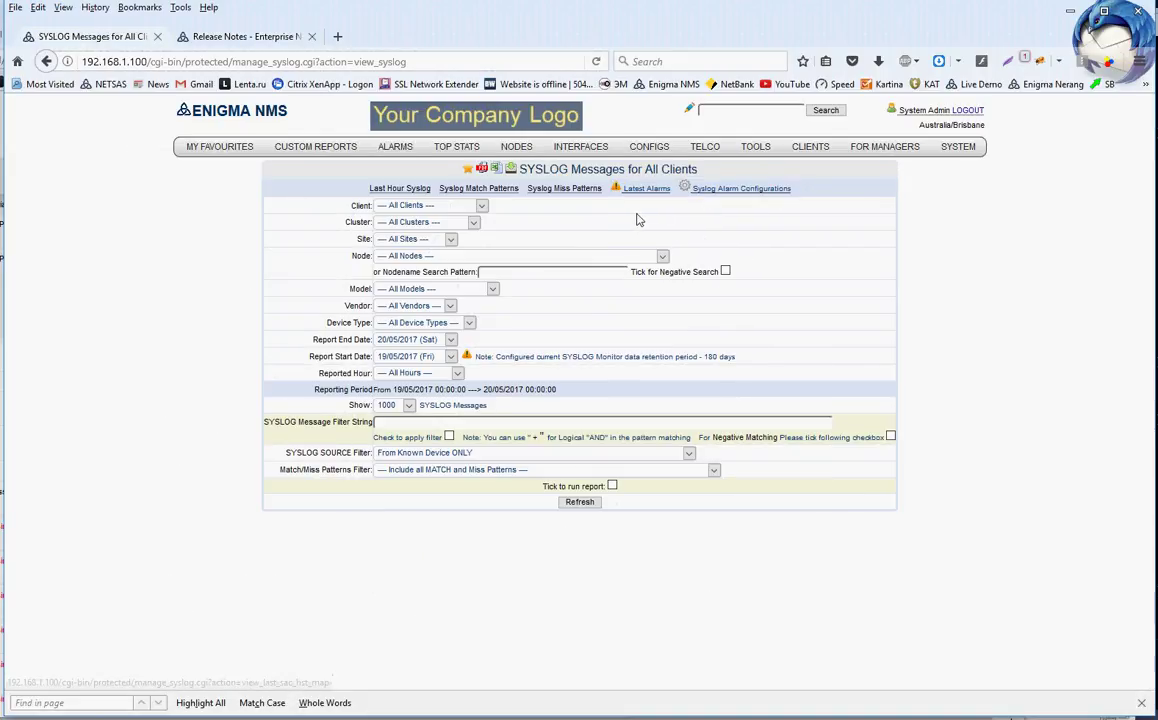
click(736, 191)
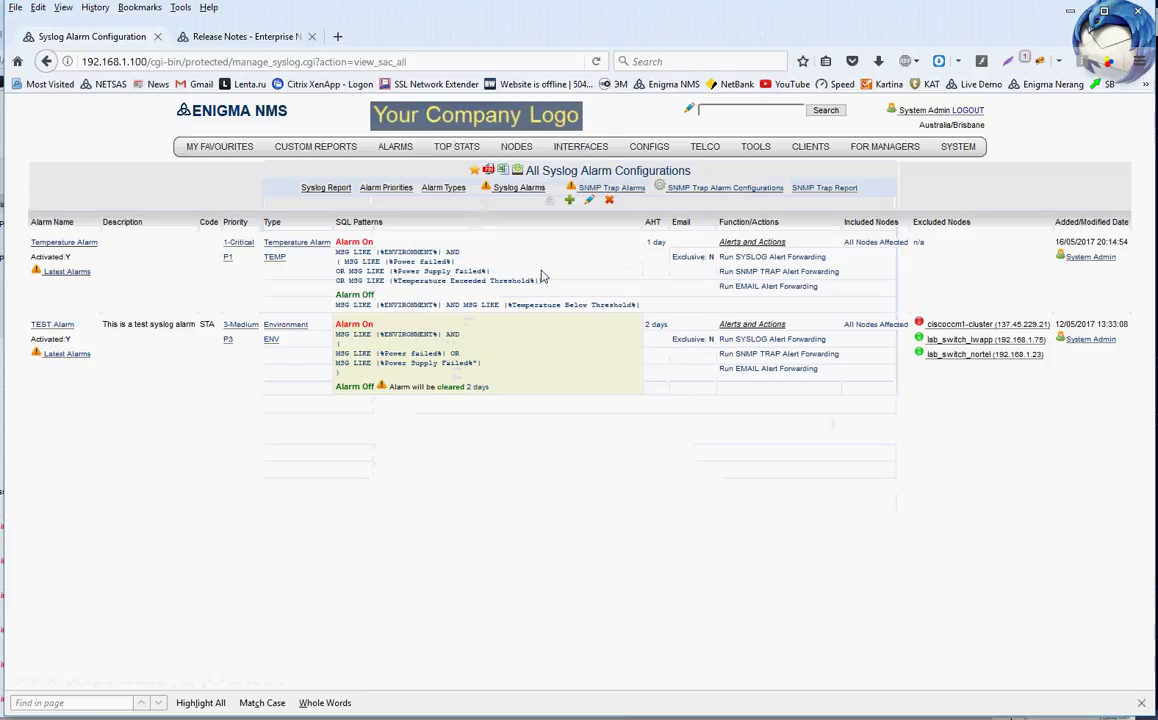
Open the Temperature Alarm configuration and view the list of all alarm types in a separate browser tab.
click(62, 243)
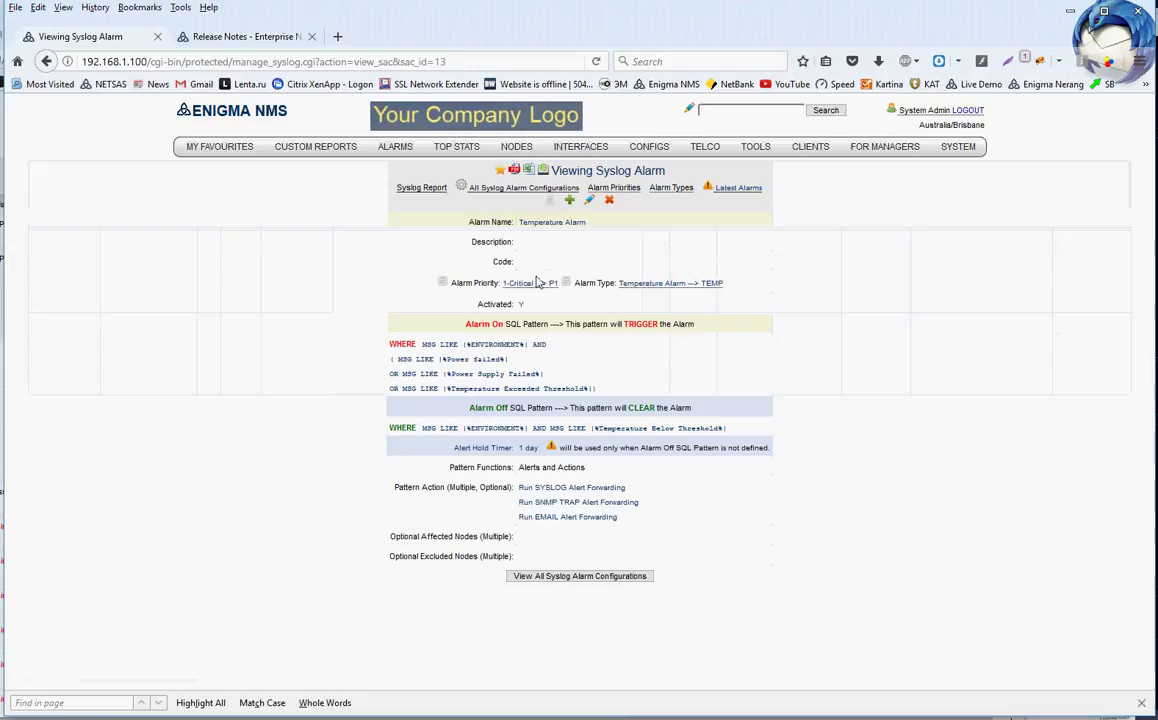
triple_click(520, 221)
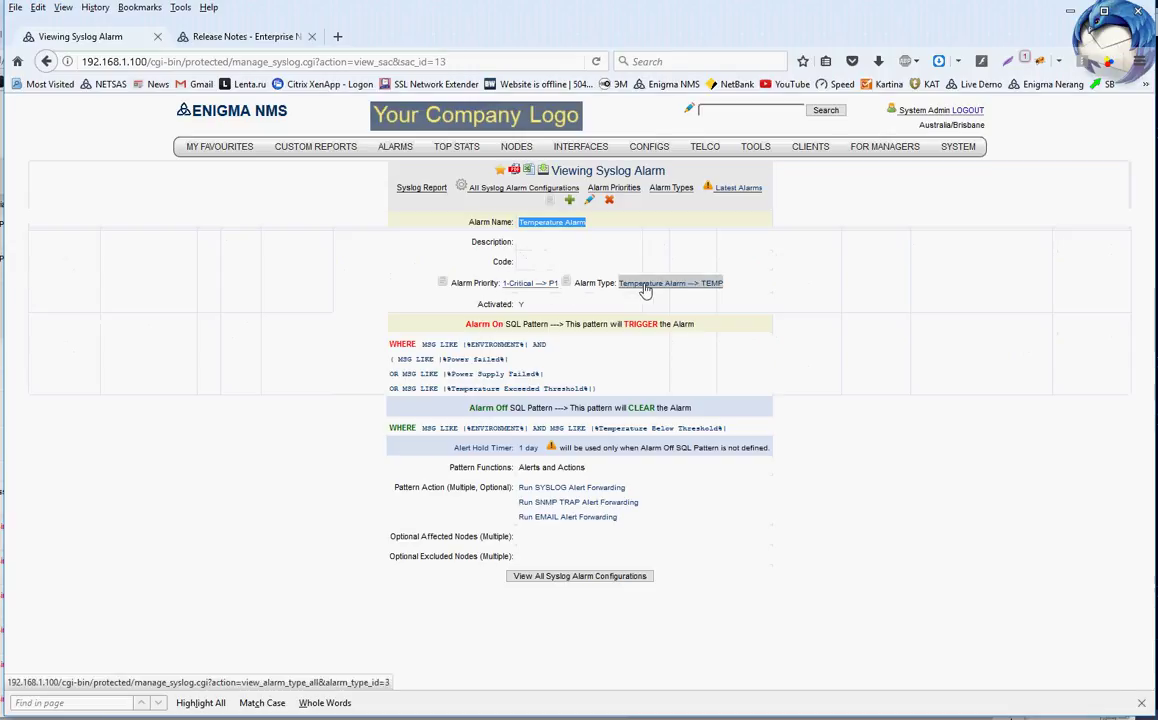
right_click(567, 287)
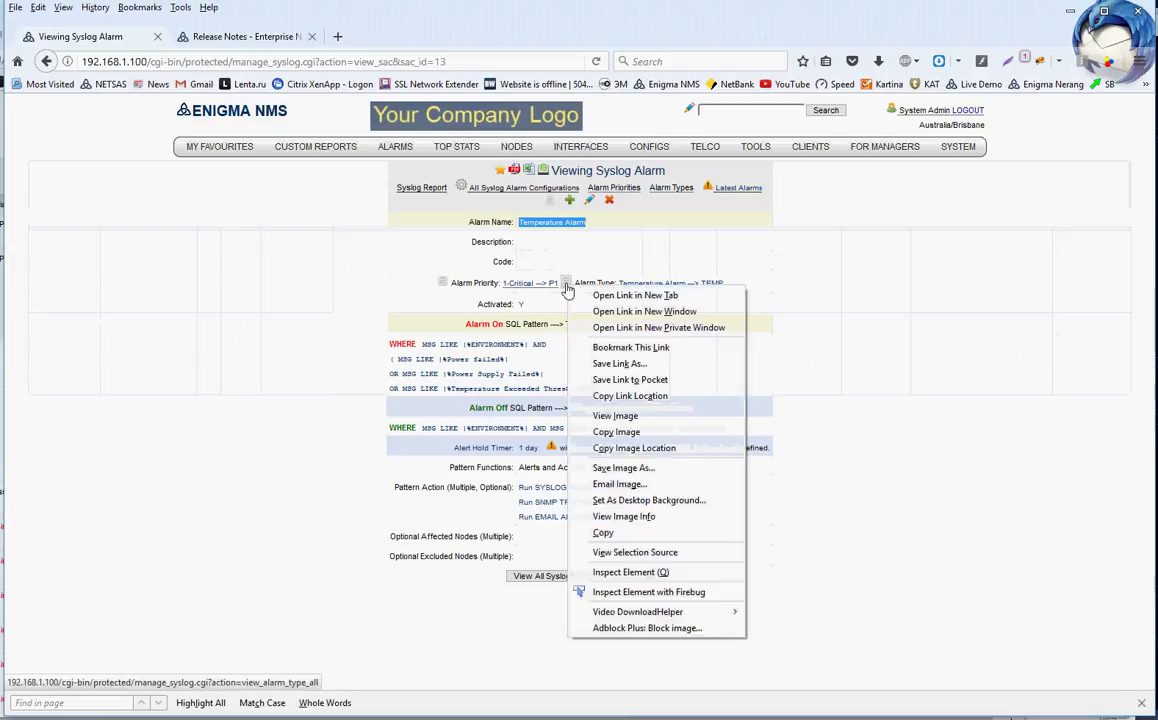
click(627, 298)
click(238, 37)
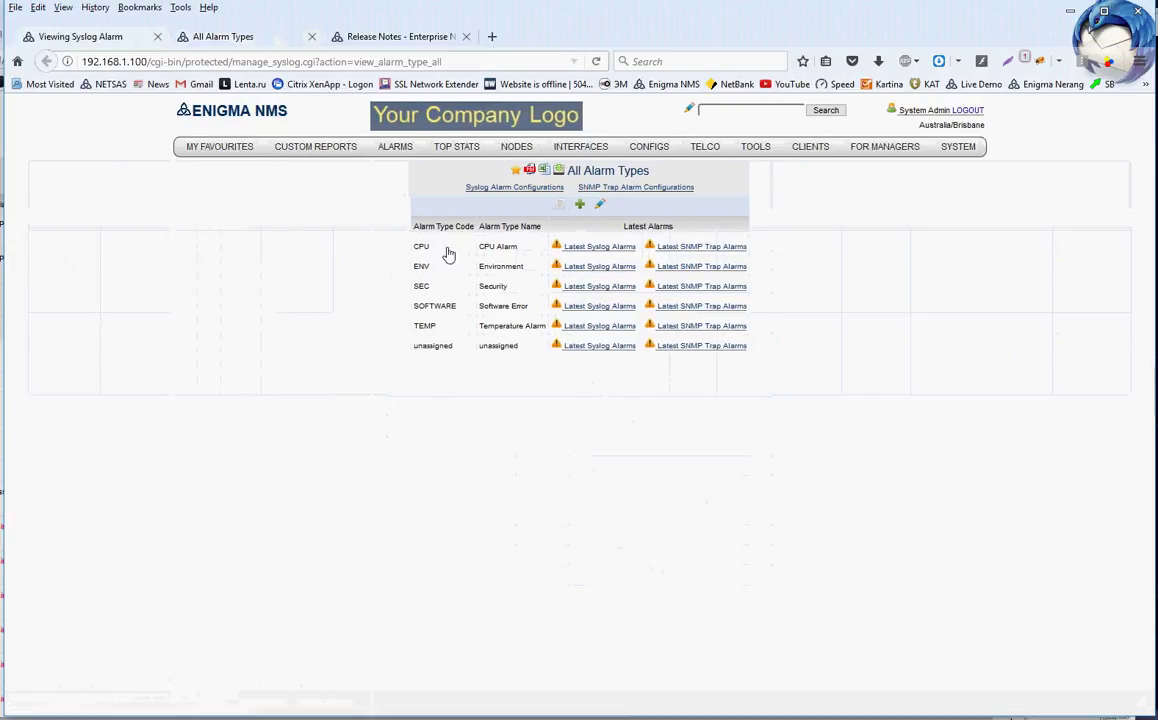
Return to the Temperature Alarm details and check its Activated setting and the Alarm On heading.
click(58, 38)
click(612, 363)
drag(472, 303, 527, 306)
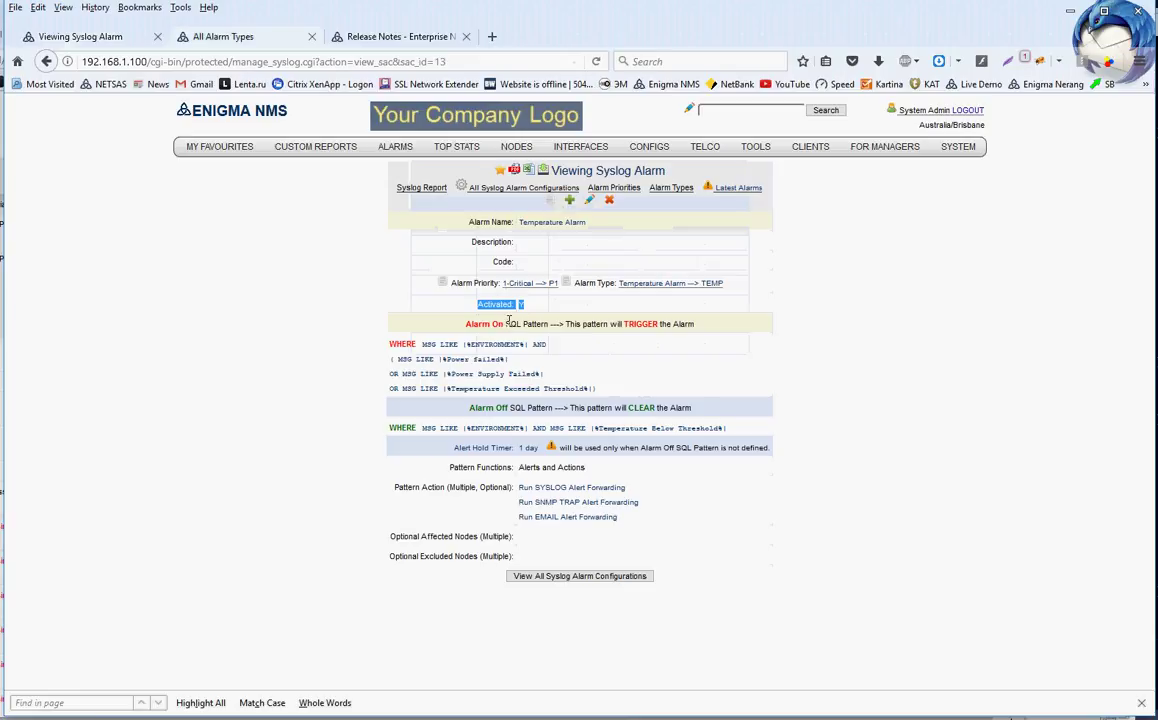
drag(508, 321, 574, 324)
click(584, 328)
Examine the Alarm On SQL pattern of the Temperature Alarm, including its ENVIRONMENT, power failure and temperature threshold conditions.
drag(423, 344, 610, 393)
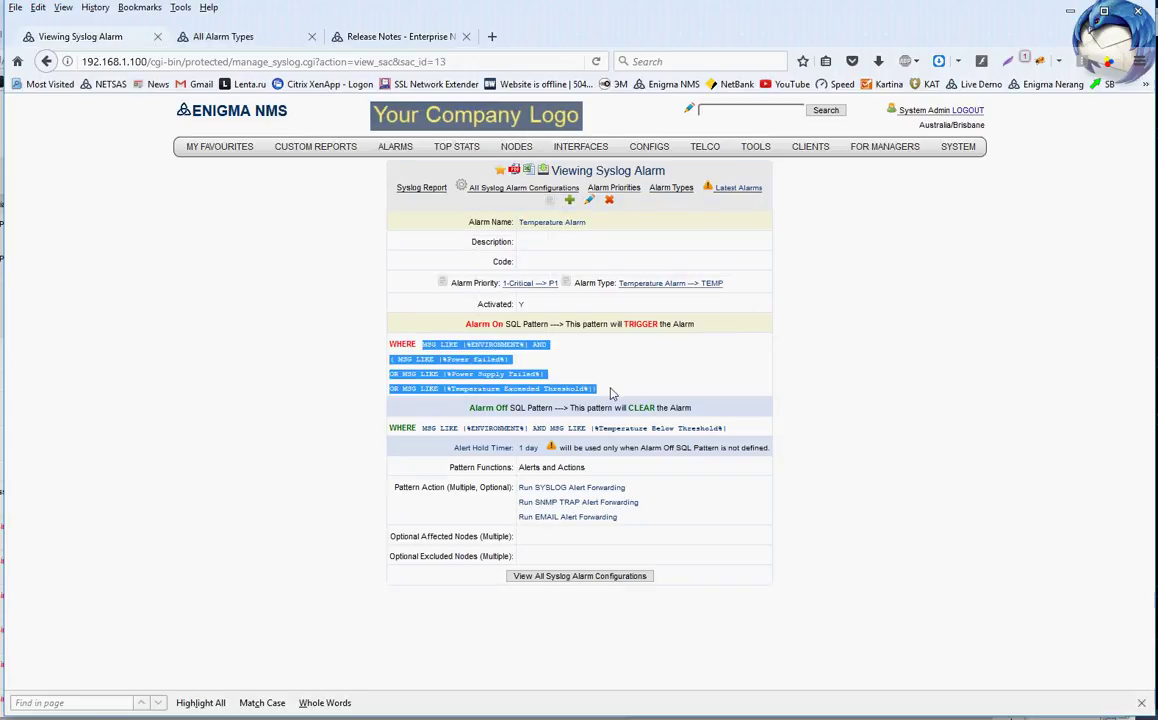
click(589, 370)
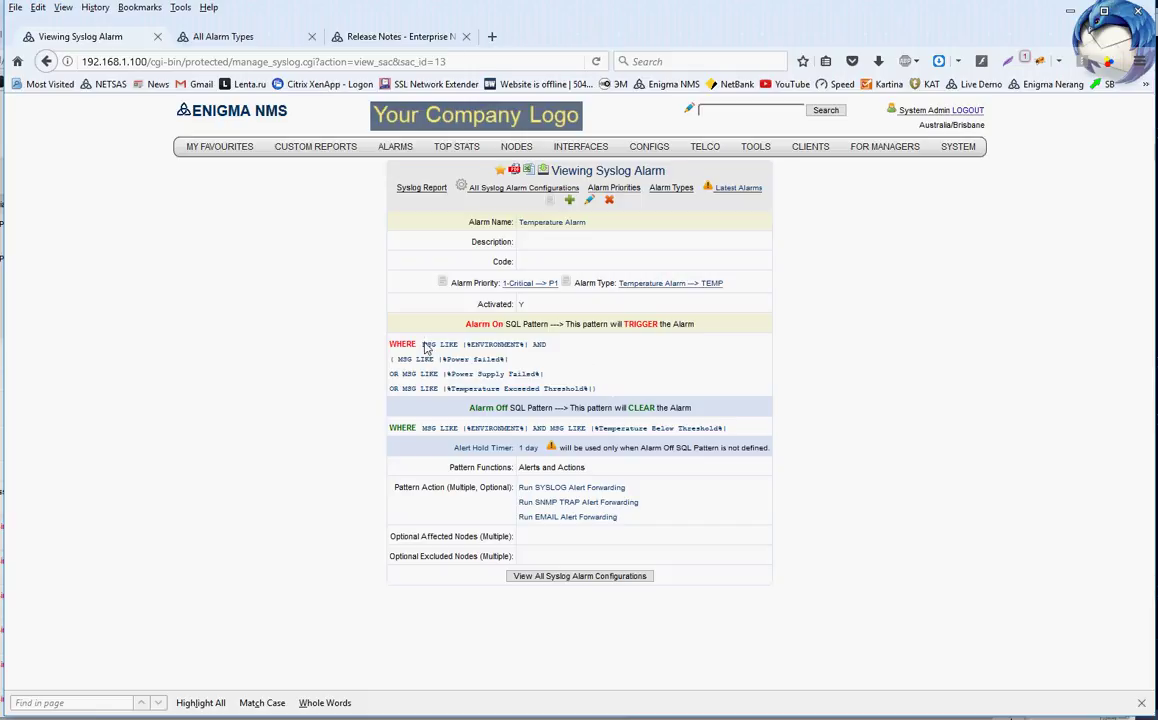
drag(421, 344, 505, 360)
drag(628, 387, 623, 383)
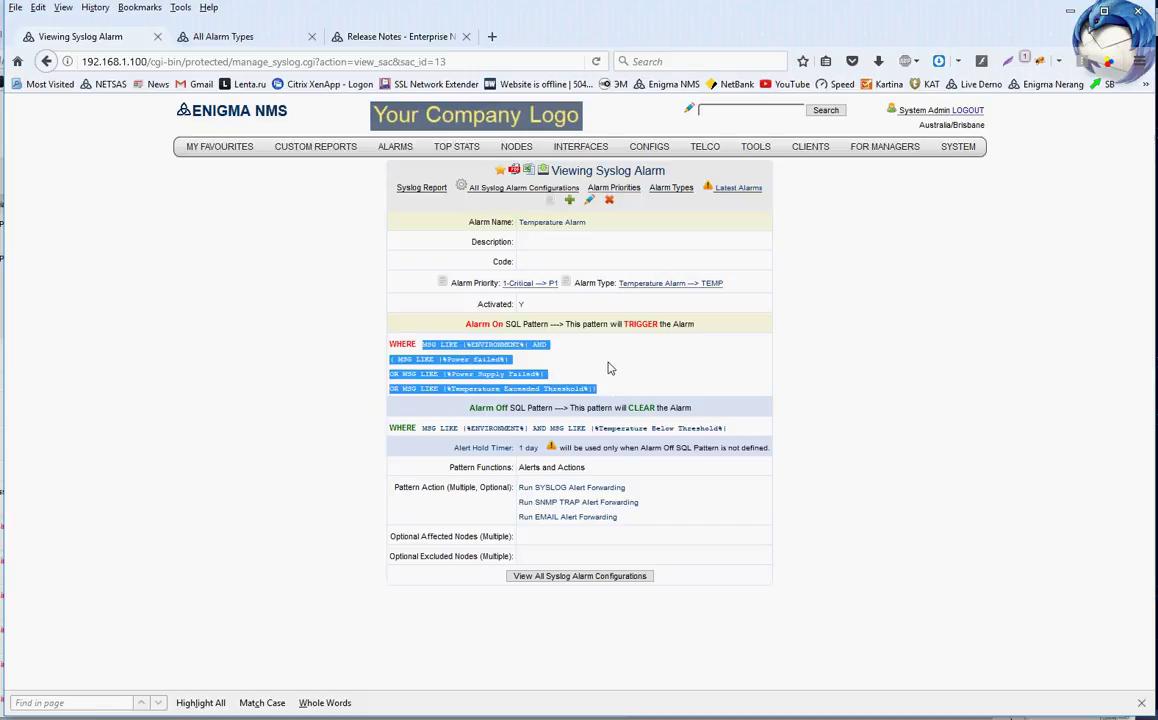
click(595, 368)
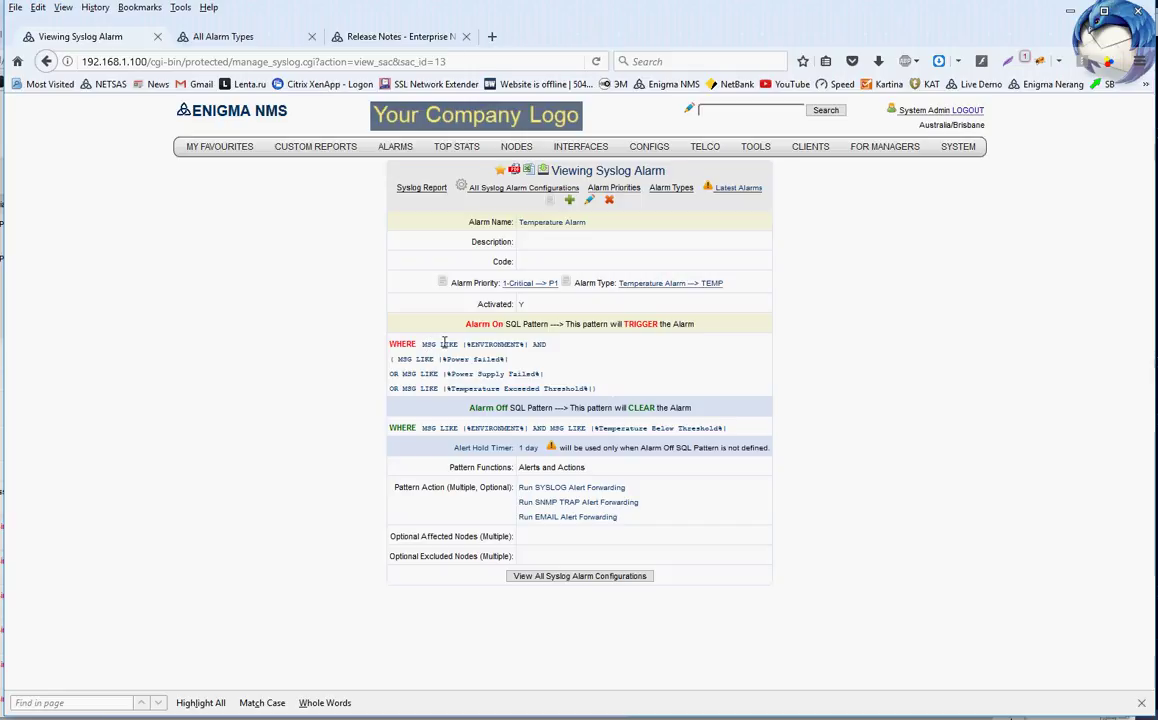
drag(472, 344, 516, 345)
drag(447, 359, 525, 374)
drag(455, 390, 584, 389)
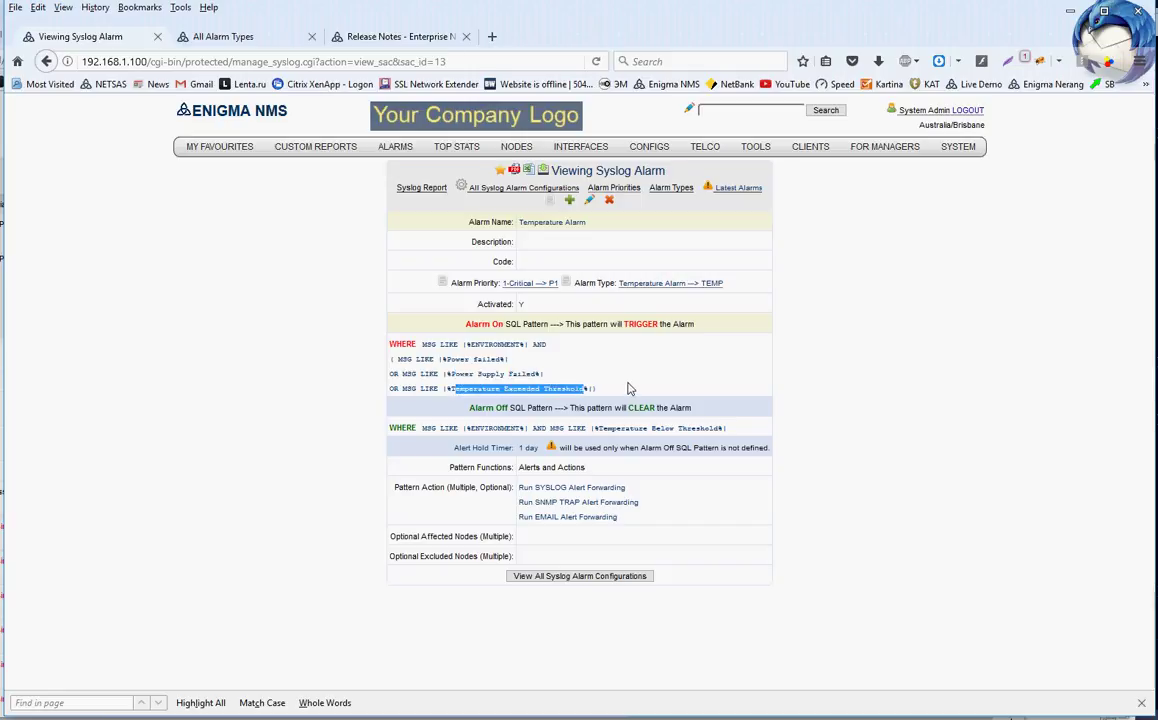
click(465, 344)
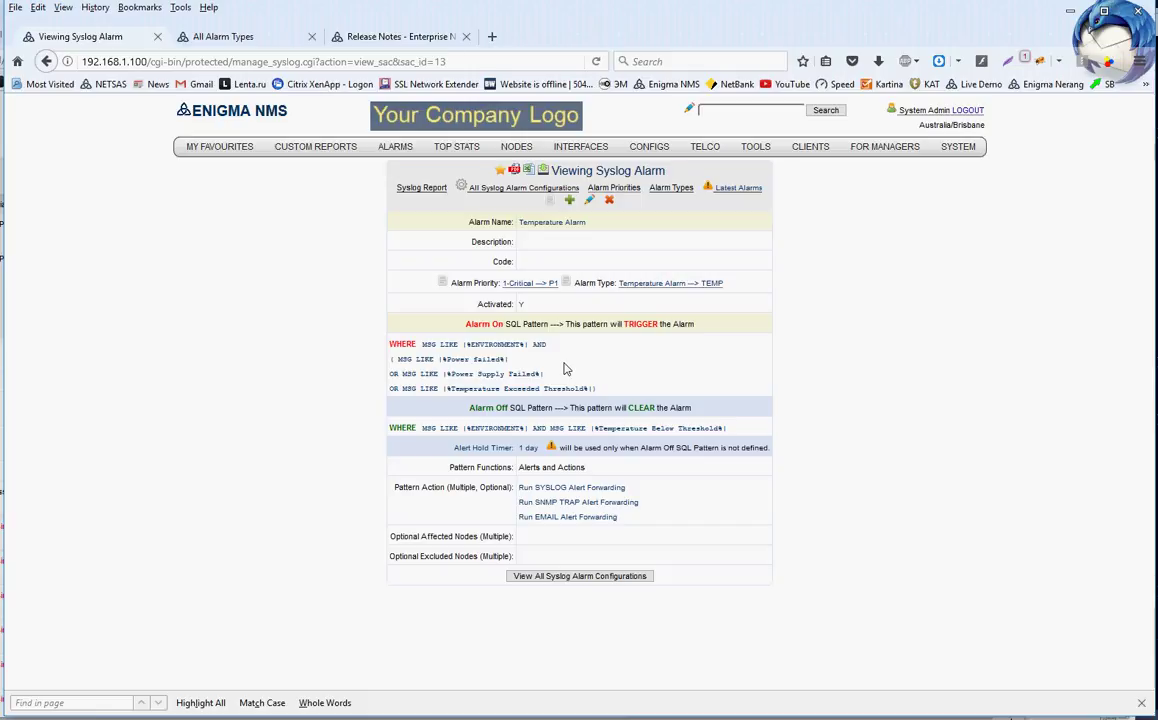
drag(422, 344, 594, 388)
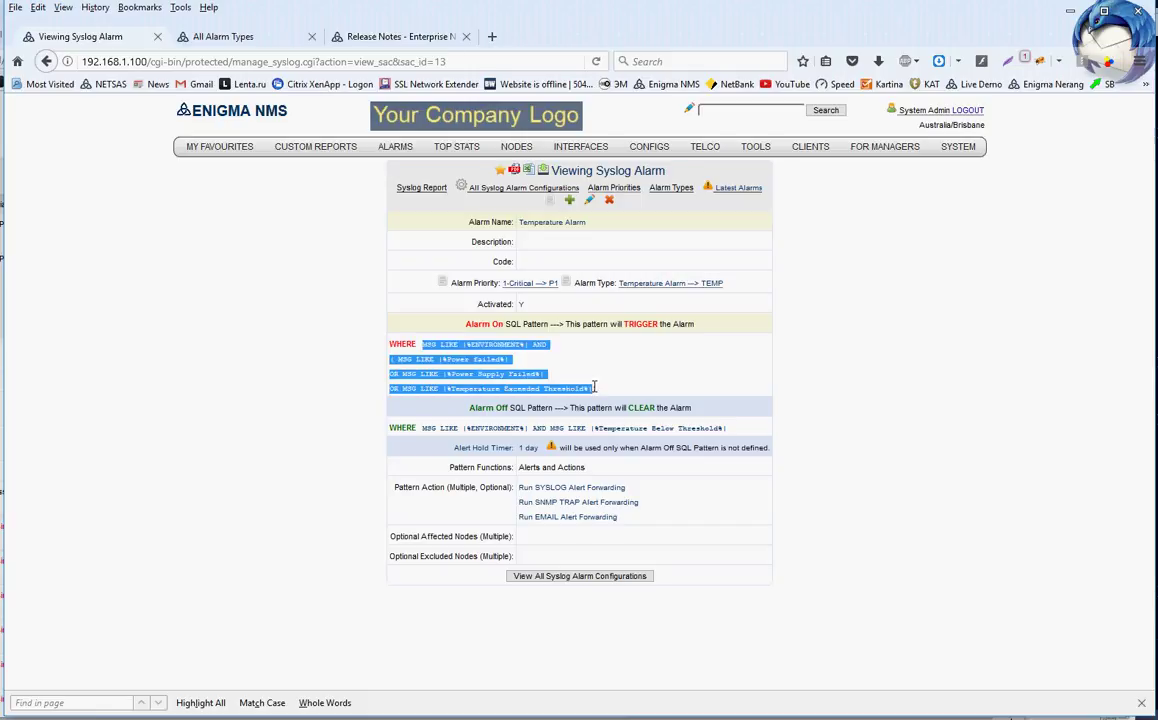
click(601, 368)
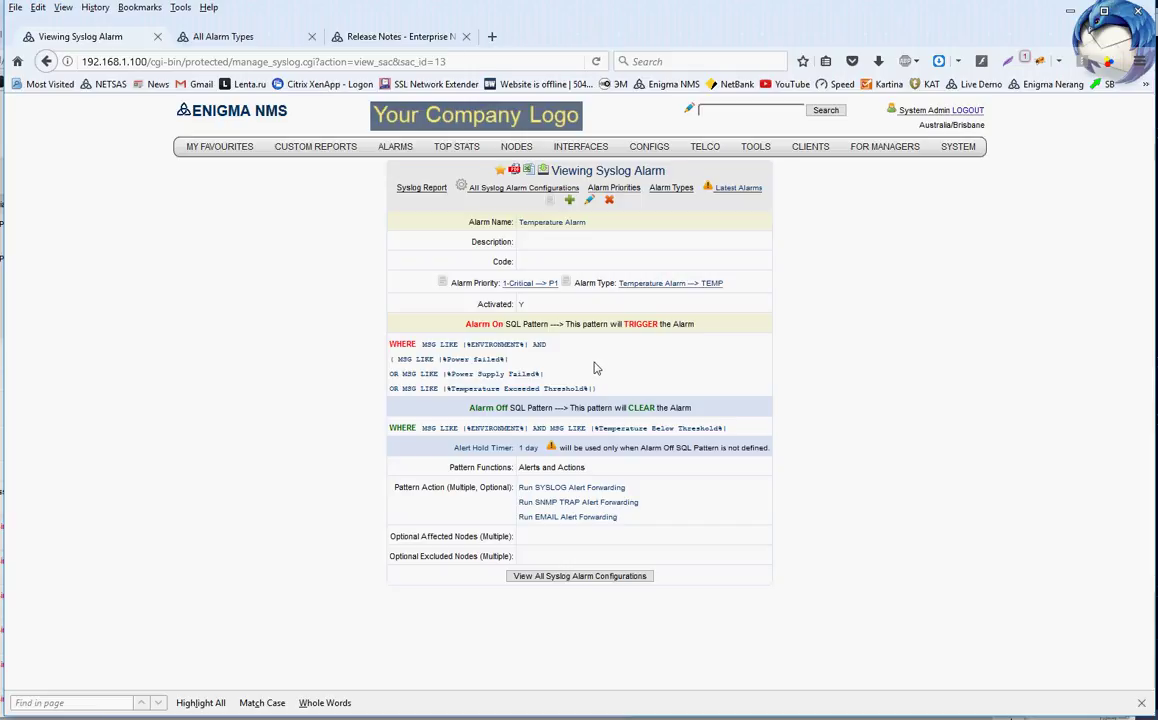
drag(424, 343, 607, 392)
click(611, 371)
Examine the Alarm Off SQL pattern that clears the Temperature Alarm, including its ENVIRONMENT and Temperature Below Threshold conditions.
drag(515, 408, 620, 408)
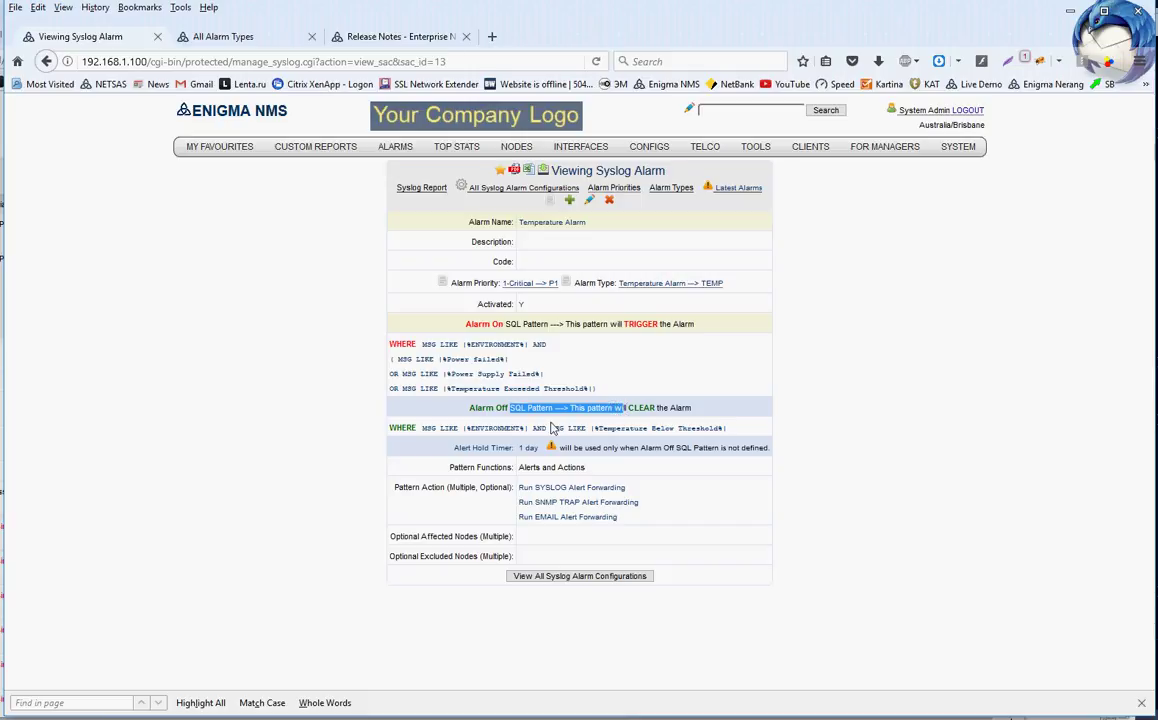
drag(423, 428, 737, 428)
click(742, 421)
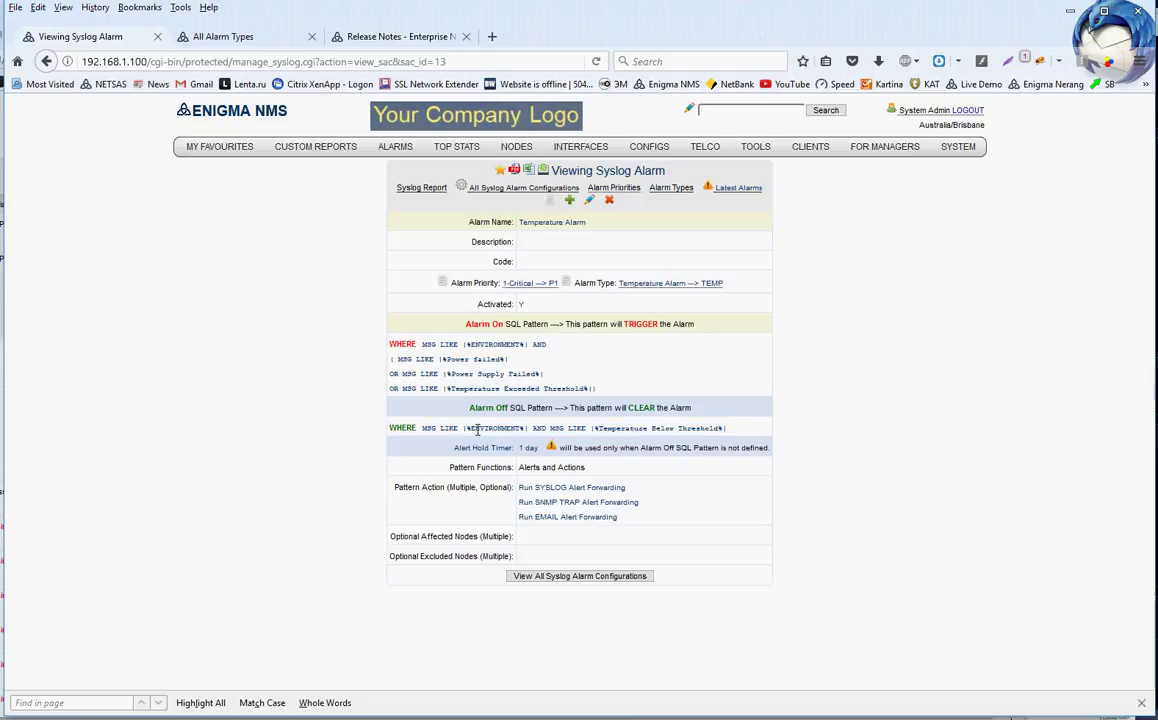
drag(471, 430, 520, 430)
drag(597, 428, 722, 428)
click(677, 364)
drag(741, 433, 427, 426)
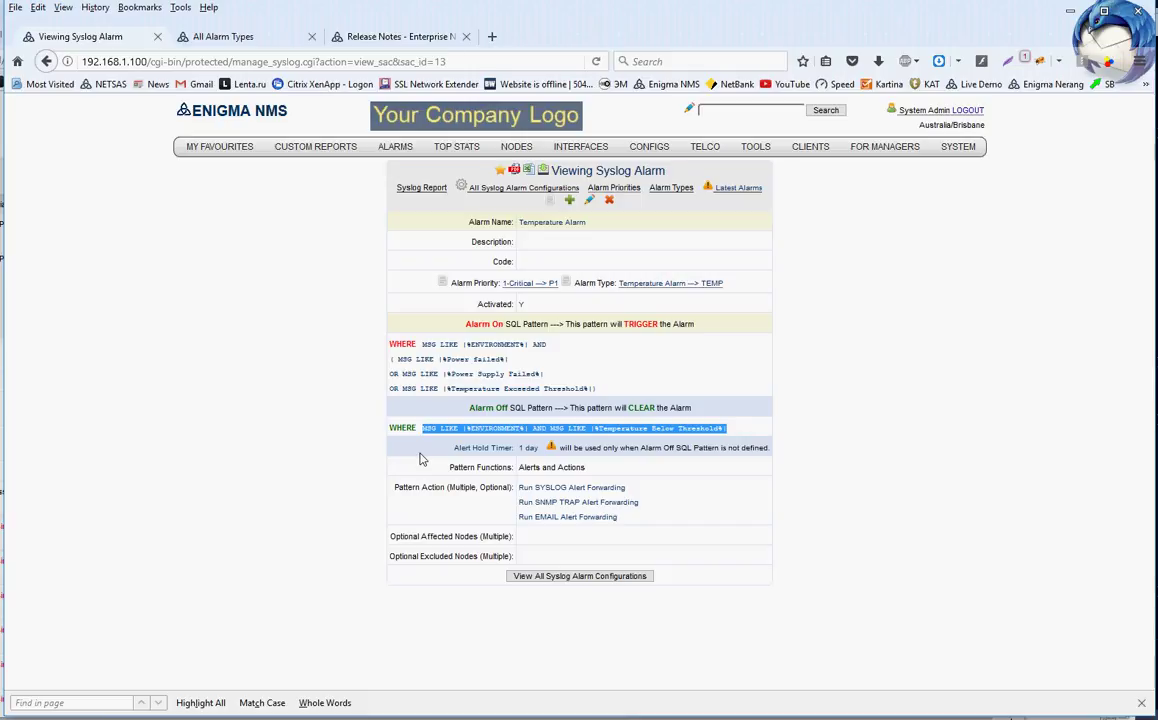
Review the Temperature Alarm's Alert Hold Timer in relation to its Alarm On and Alarm Off patterns.
drag(452, 448, 515, 448)
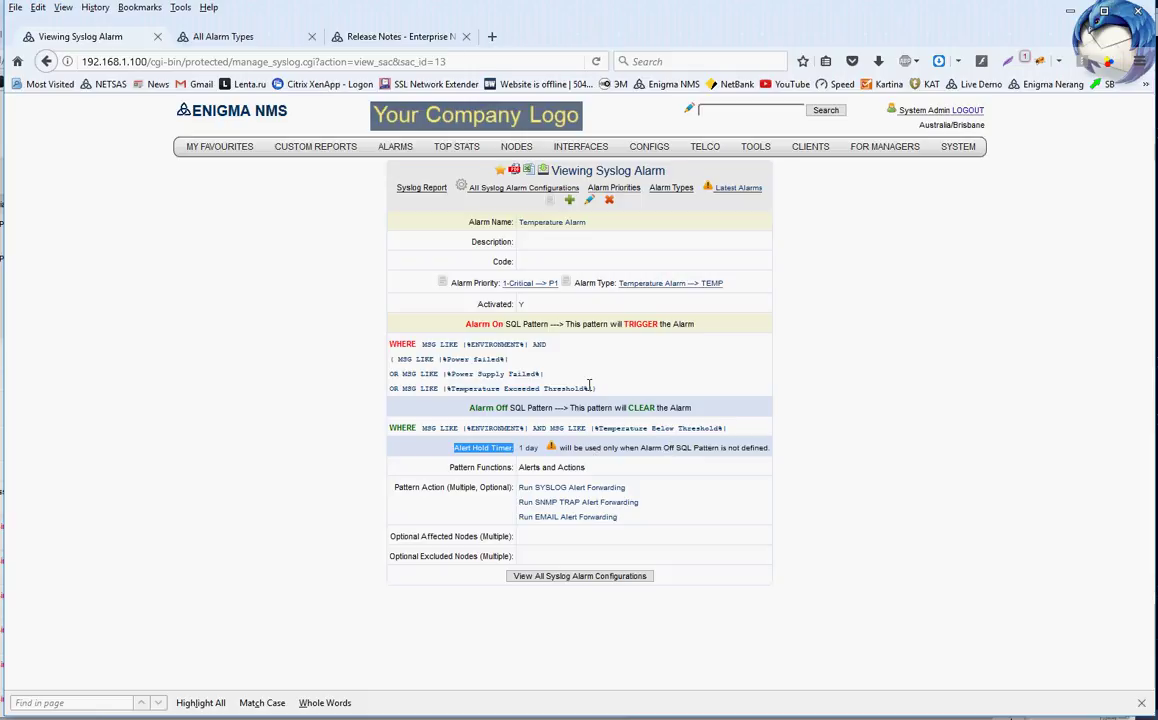
drag(422, 344, 625, 387)
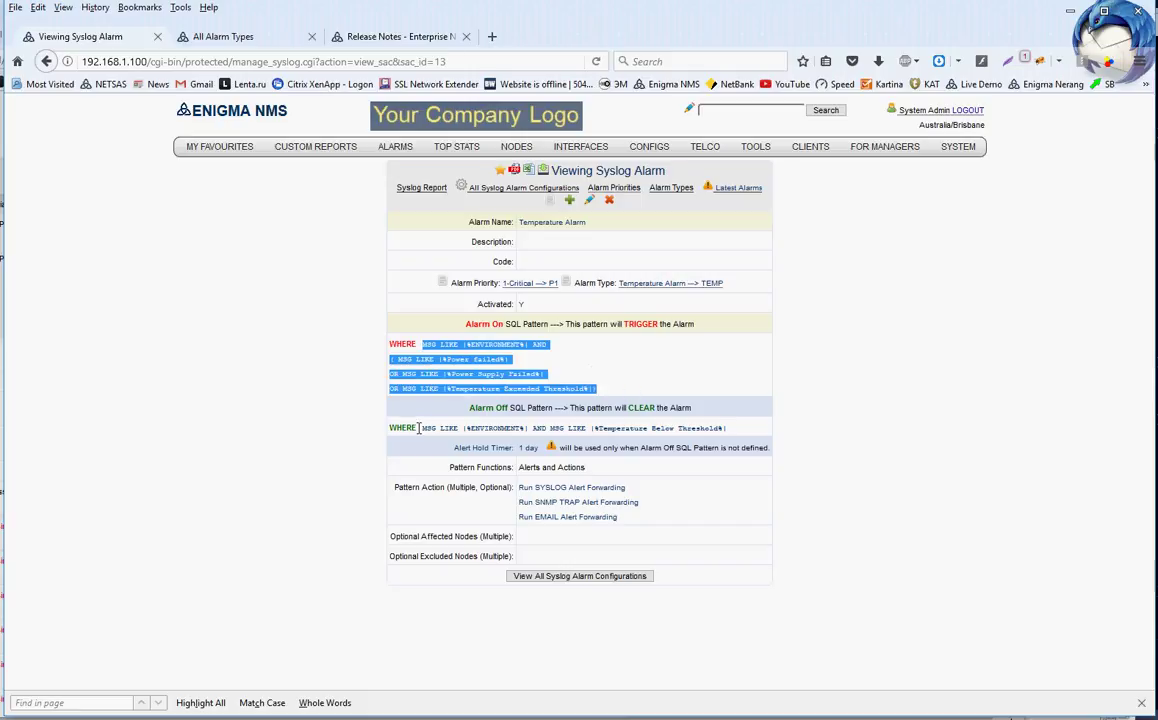
drag(426, 428, 730, 430)
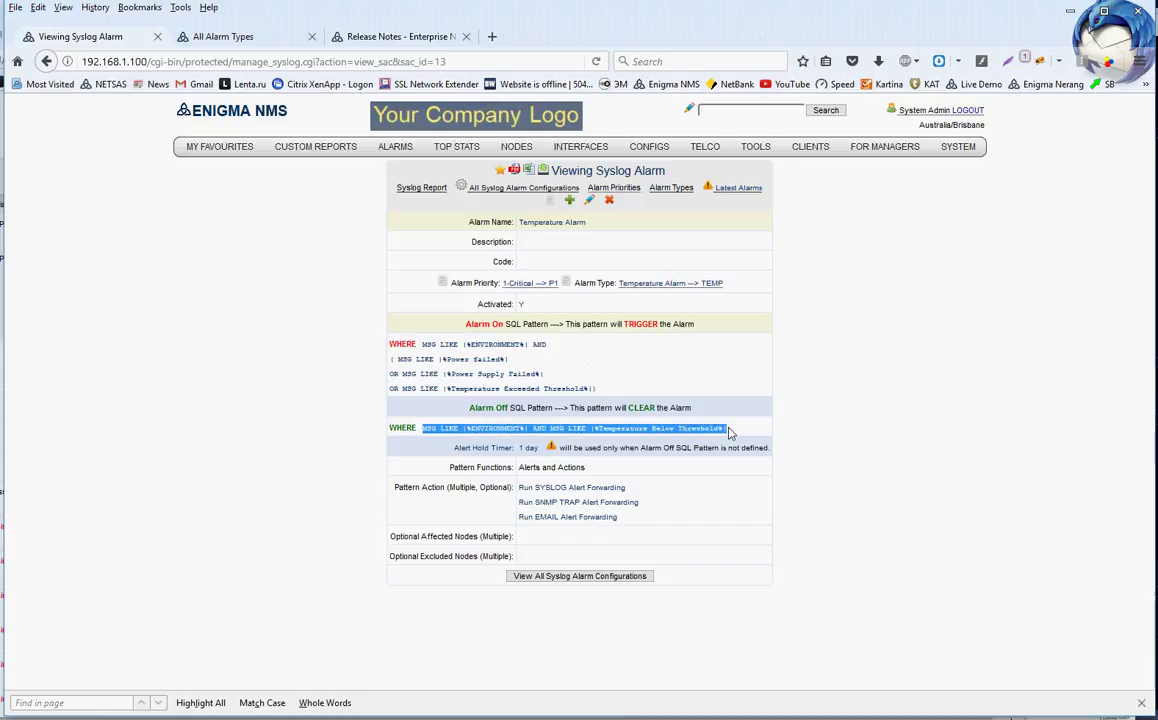
click(607, 448)
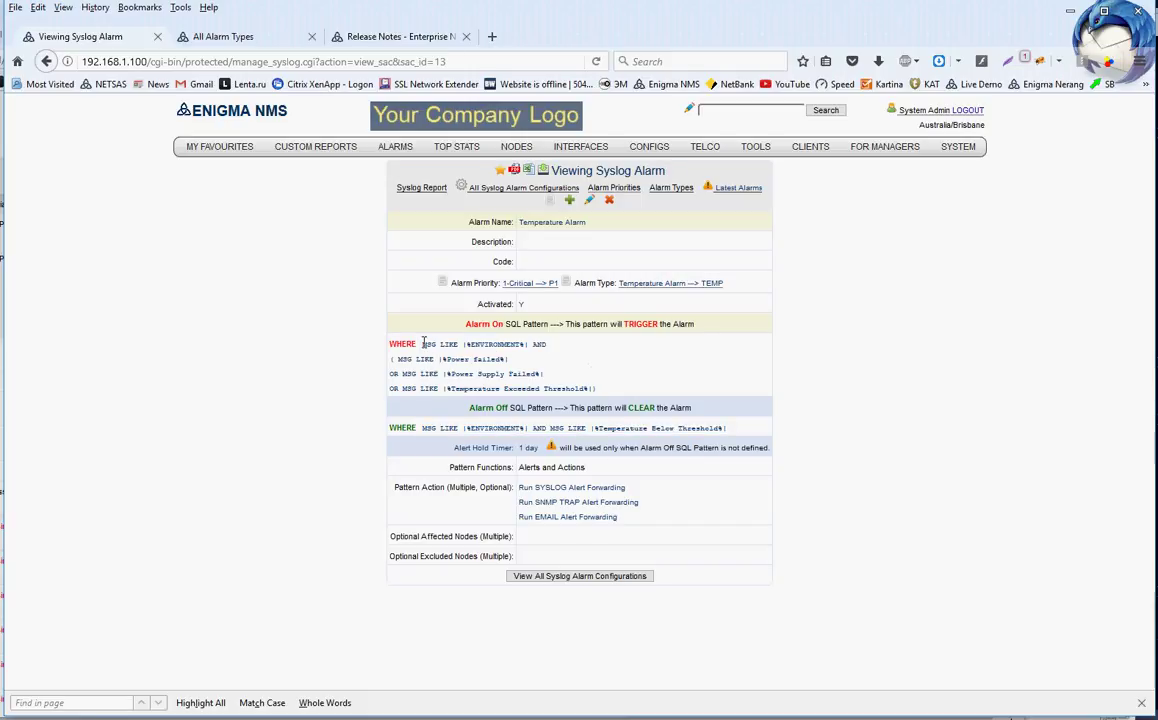
drag(422, 344, 599, 388)
click(631, 365)
drag(520, 447, 540, 448)
Review the Temperature Alarm's pattern function and its SYSLOG, SNMP TRAP and EMAIL alert forwarding actions.
drag(519, 490, 680, 509)
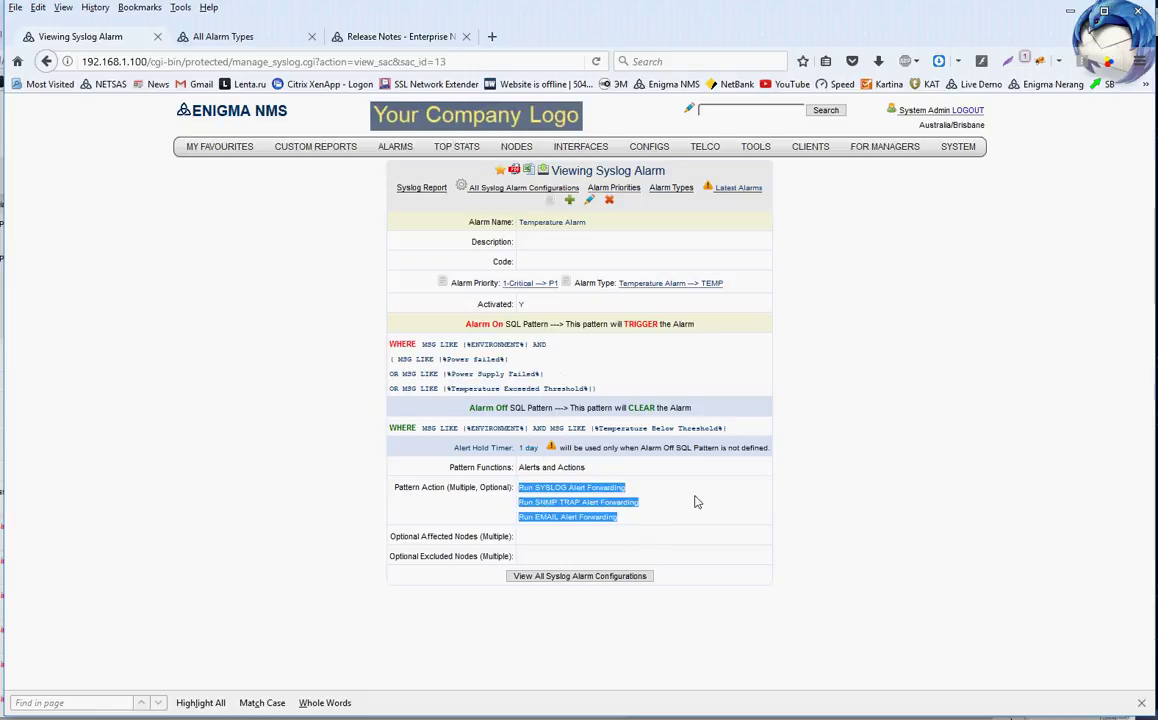
click(686, 506)
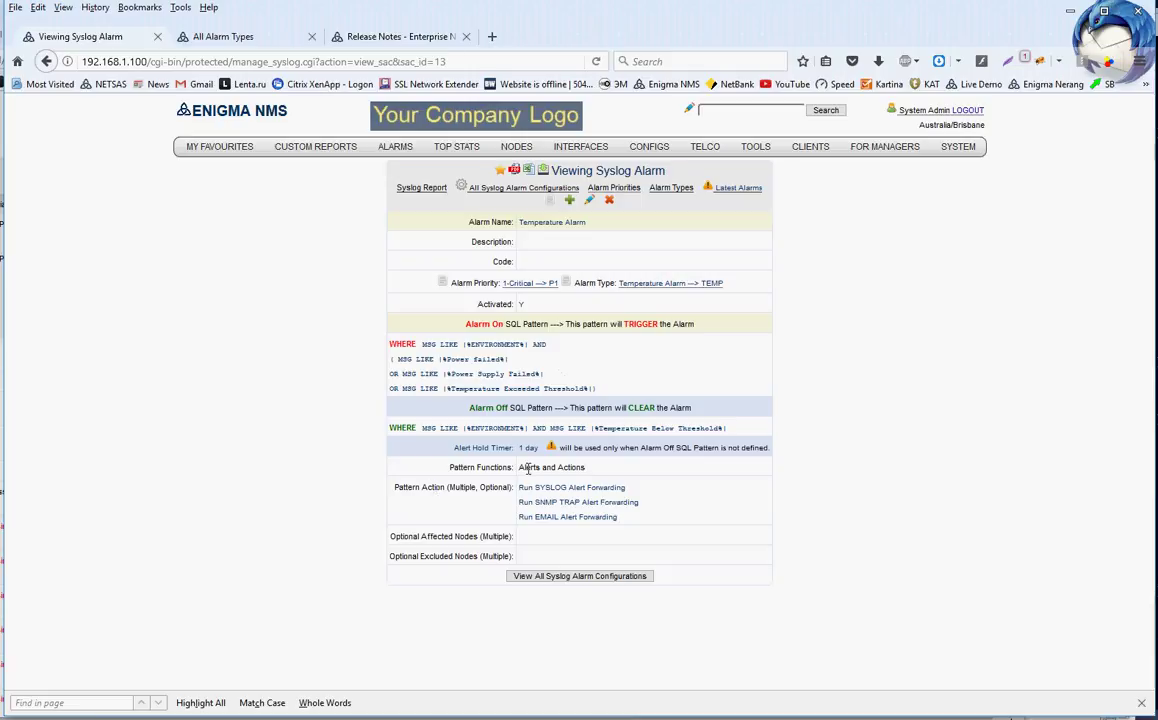
drag(520, 467, 590, 472)
click(543, 467)
drag(517, 484, 657, 530)
click(680, 503)
Open the Temperature Alarm configuration for modification and read the note on SQL pattern syntax.
click(590, 201)
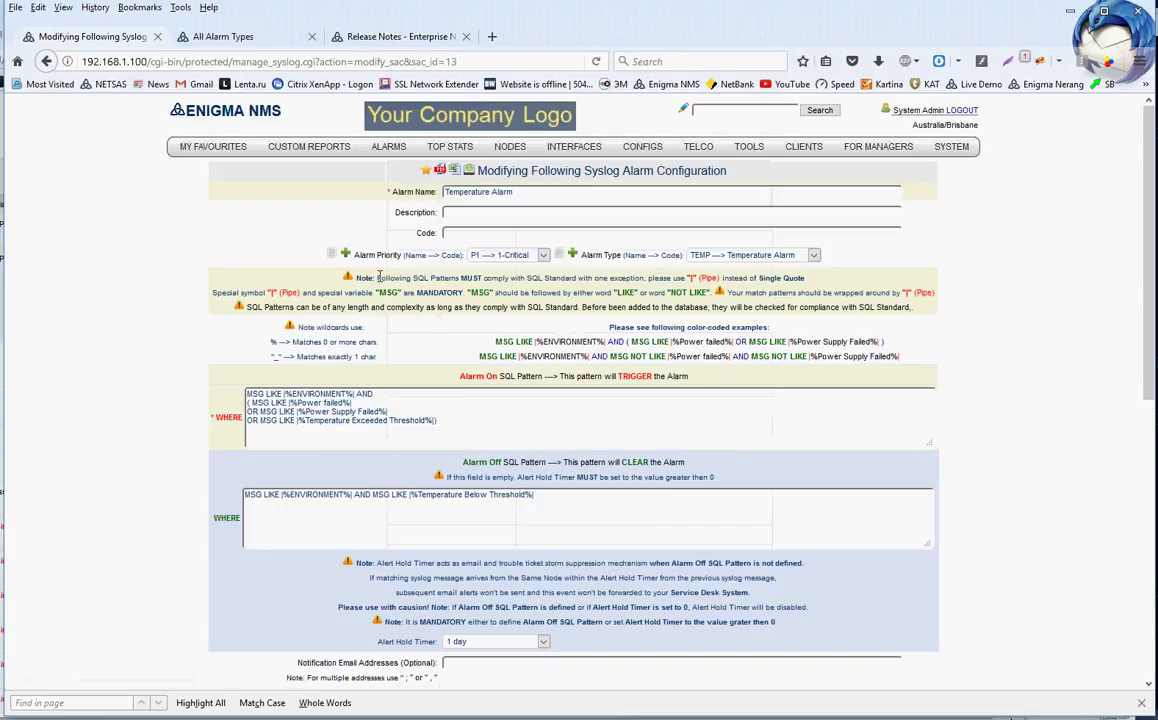
drag(379, 277, 489, 277)
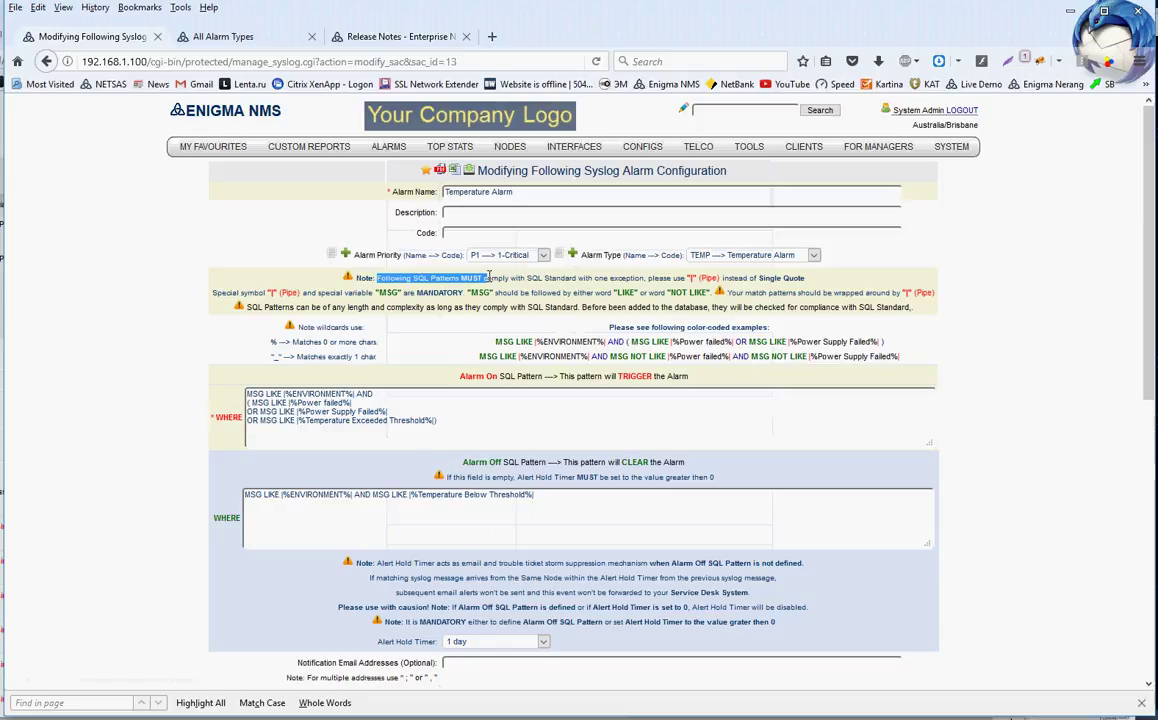
click(552, 281)
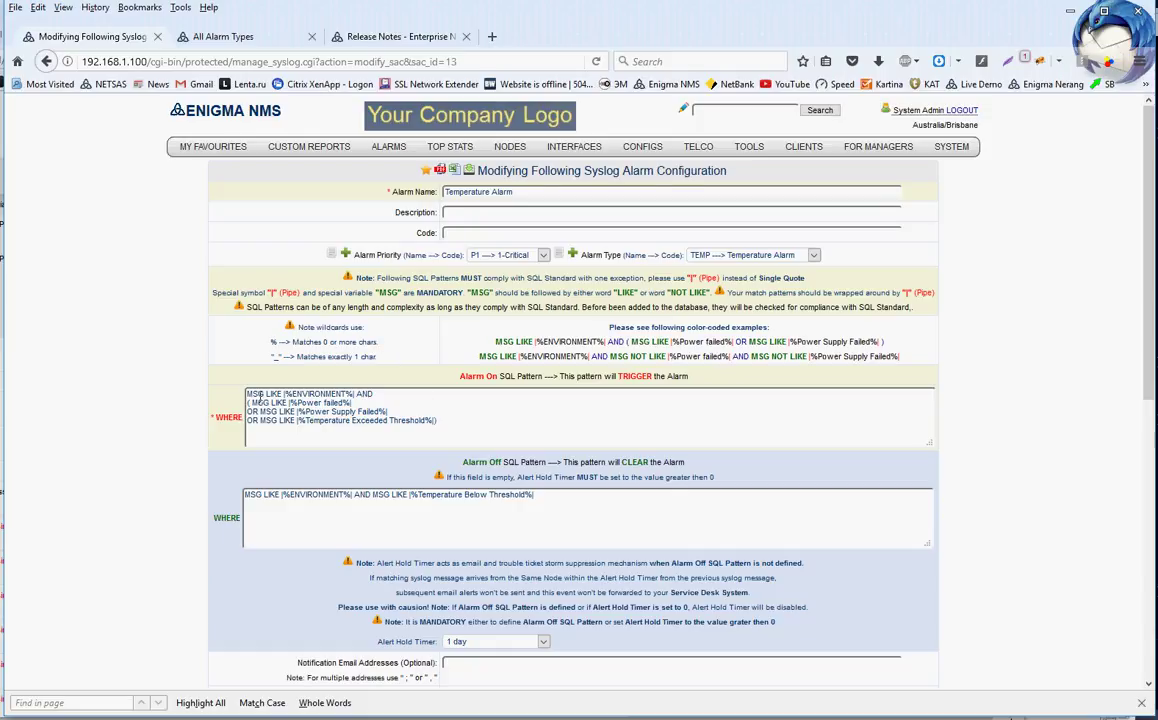
Review the Temperature Alarm's editable Alarm On SQL pattern and make its text area taller.
drag(248, 394, 465, 426)
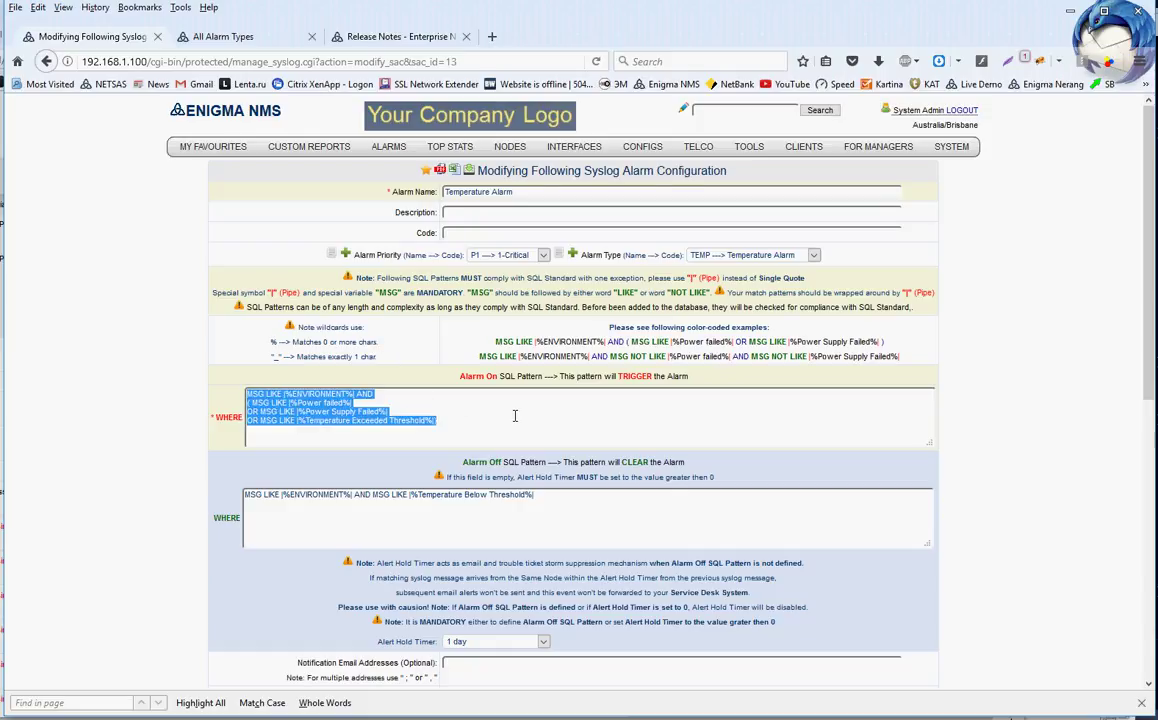
click(502, 416)
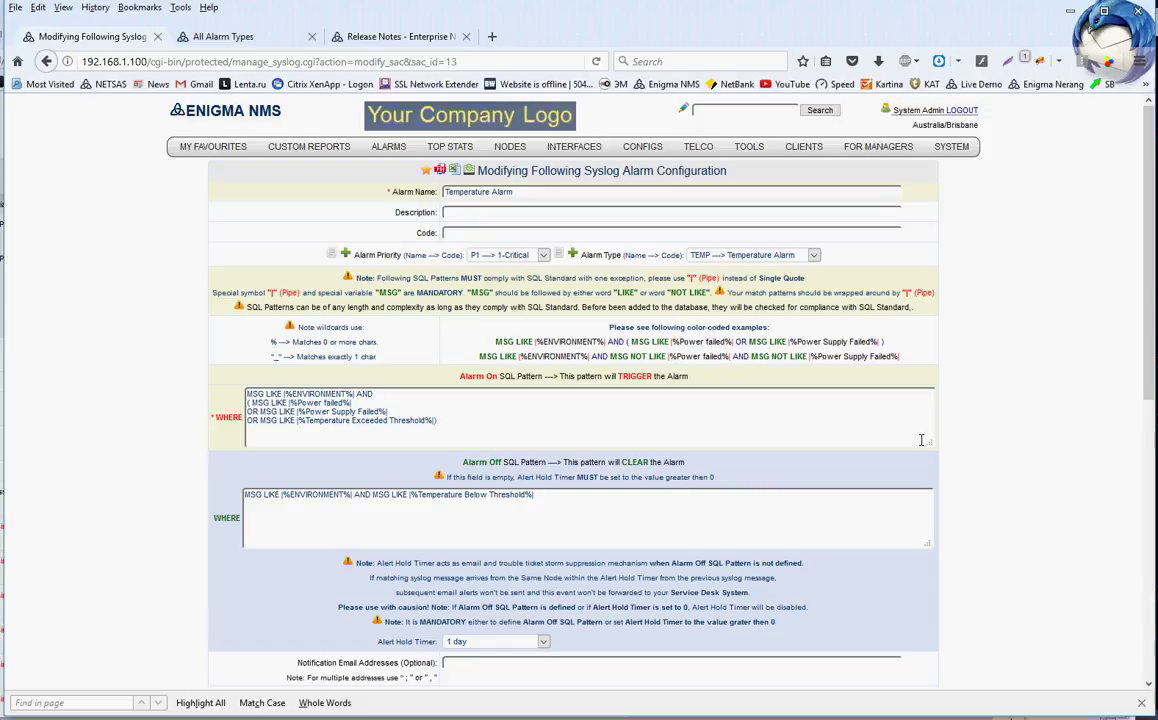
drag(927, 441, 930, 467)
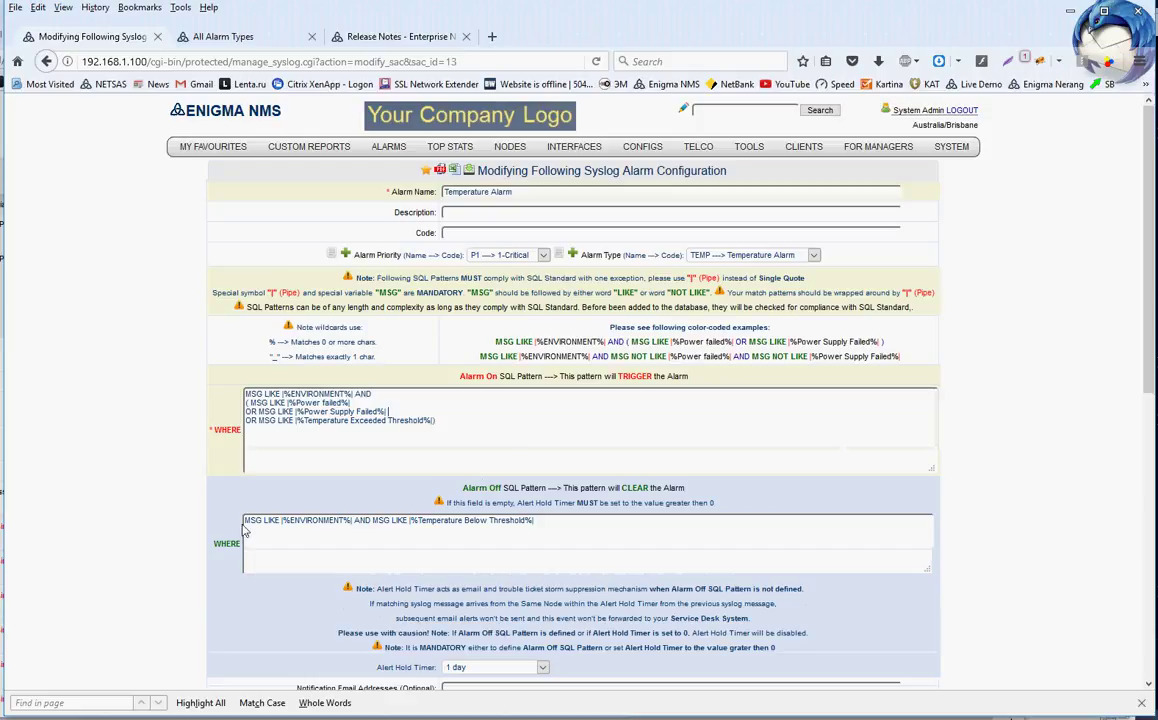
Look at the Alert Hold Timer choices without changing the selection, and go on to the affected and excluded node settings.
scroll(172, 472, down, 5)
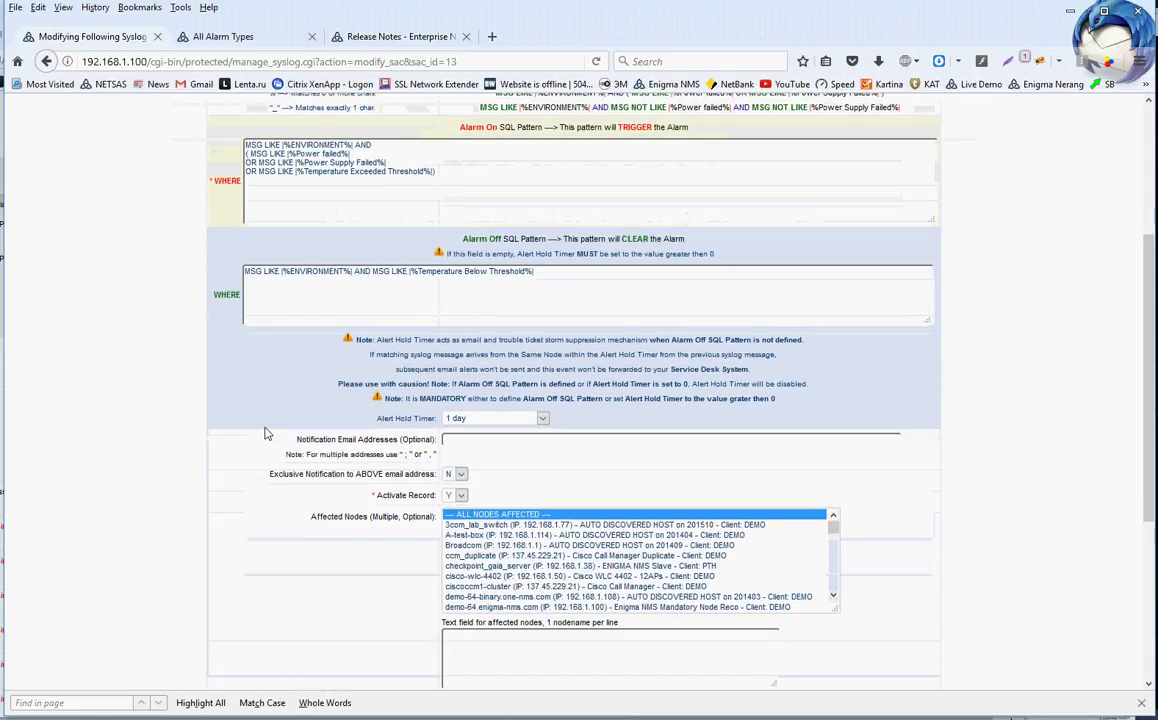
click(541, 417)
click(129, 419)
scroll(160, 403, down, 6)
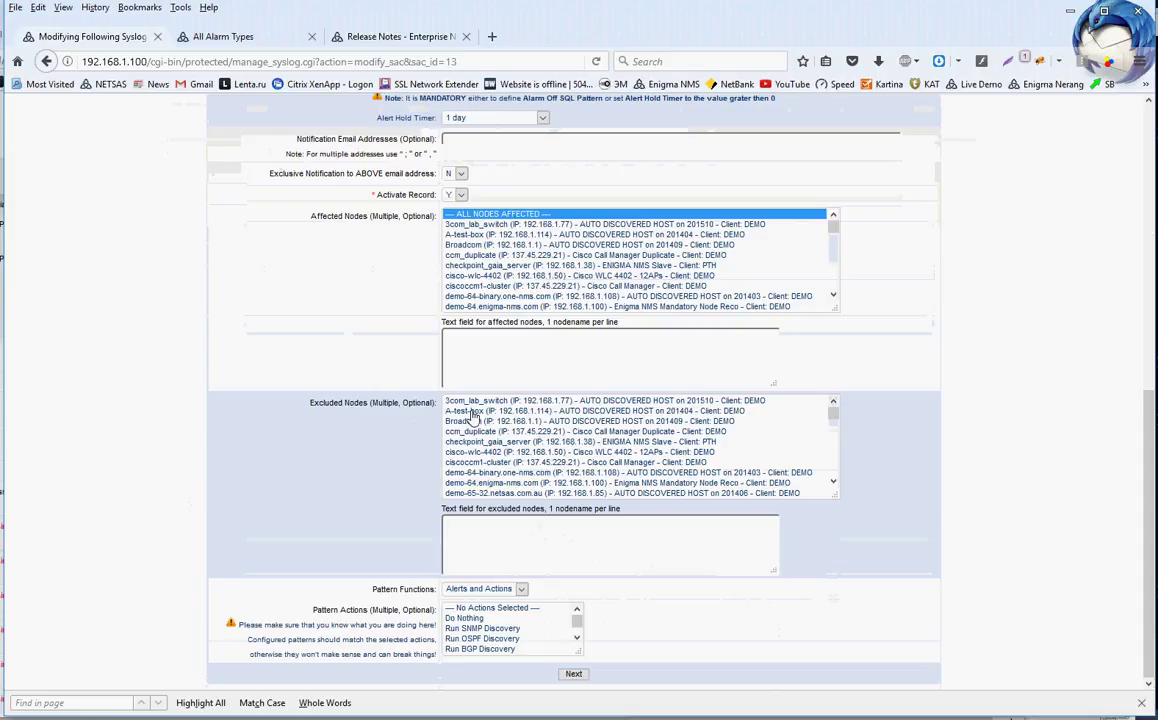
Exclude the nodes A-test-box, Broadcom and ccm_duplicate from the Temperature Alarm, save the configuration and return to the list of all syslog alarm configurations.
drag(481, 413, 503, 437)
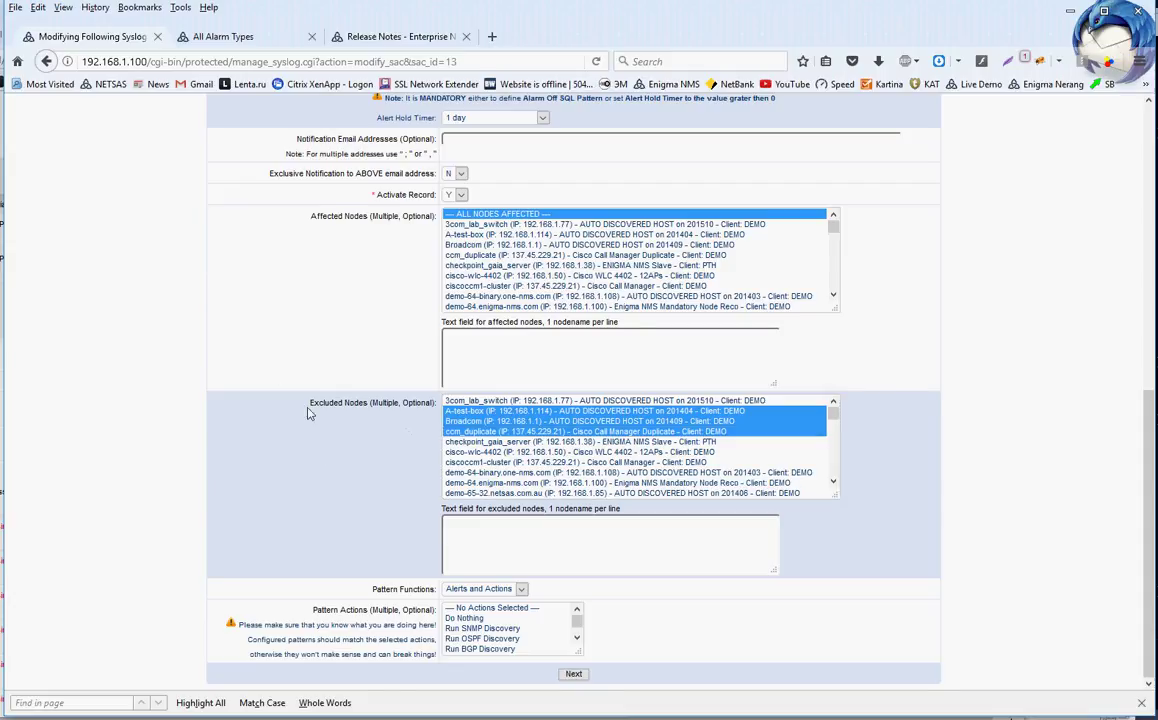
scroll(290, 372, up, 10)
scroll(300, 380, down, 10)
scroll(336, 397, down, 1)
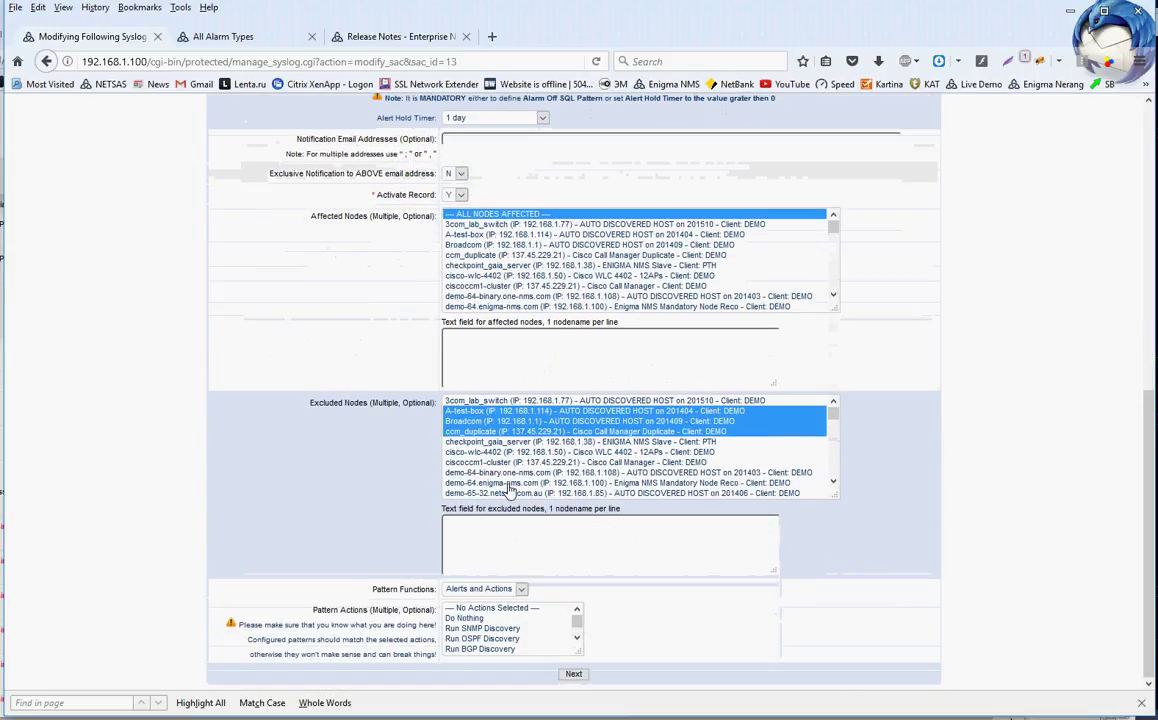
click(573, 674)
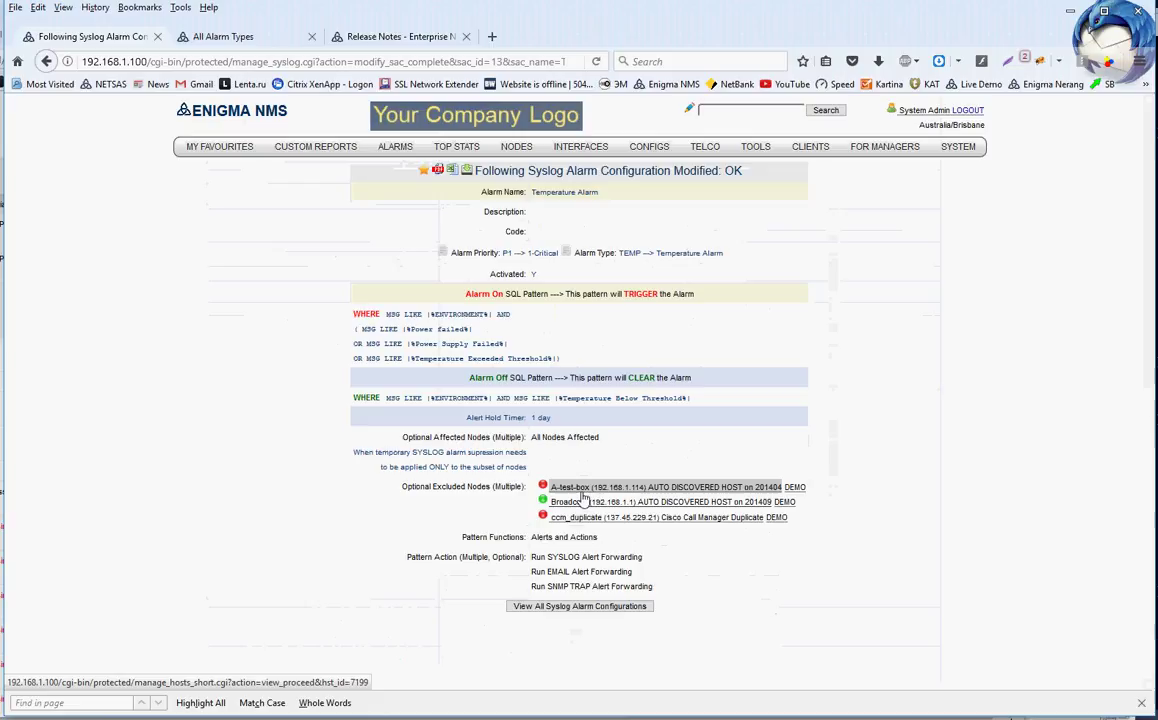
click(575, 607)
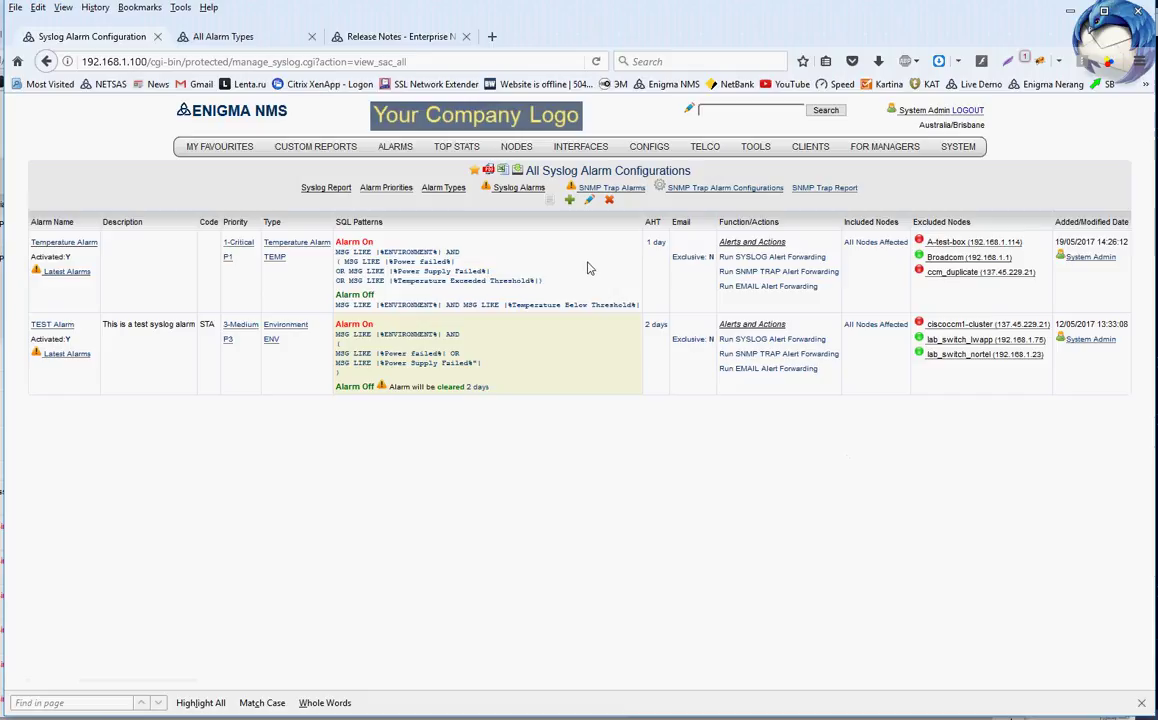
Open the latest syslog alarms and check their sort order and the alert status of the first Temperature Alarm.
click(519, 190)
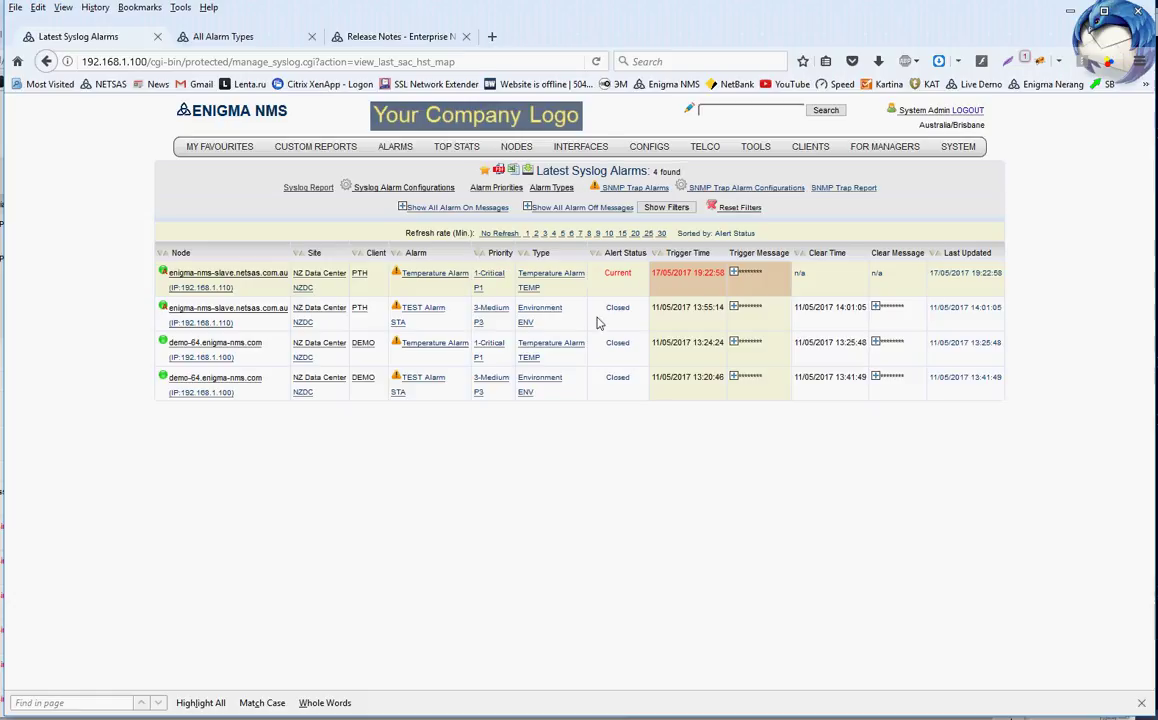
drag(757, 234, 720, 233)
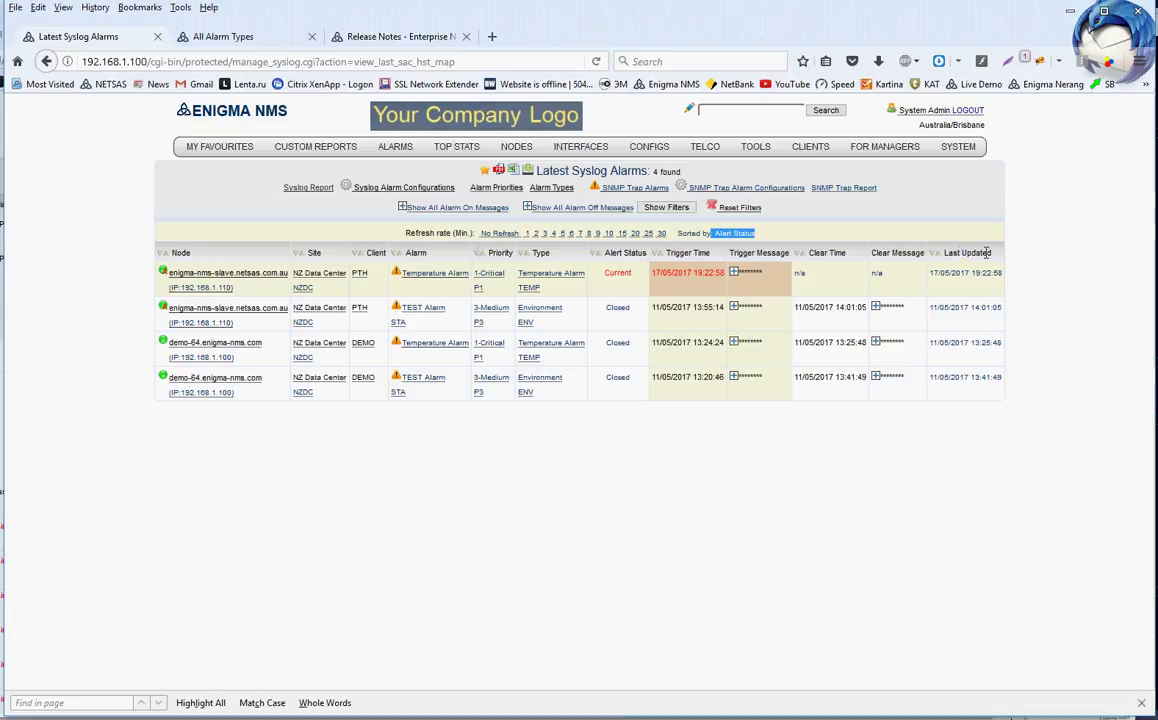
double_click(618, 274)
click(624, 281)
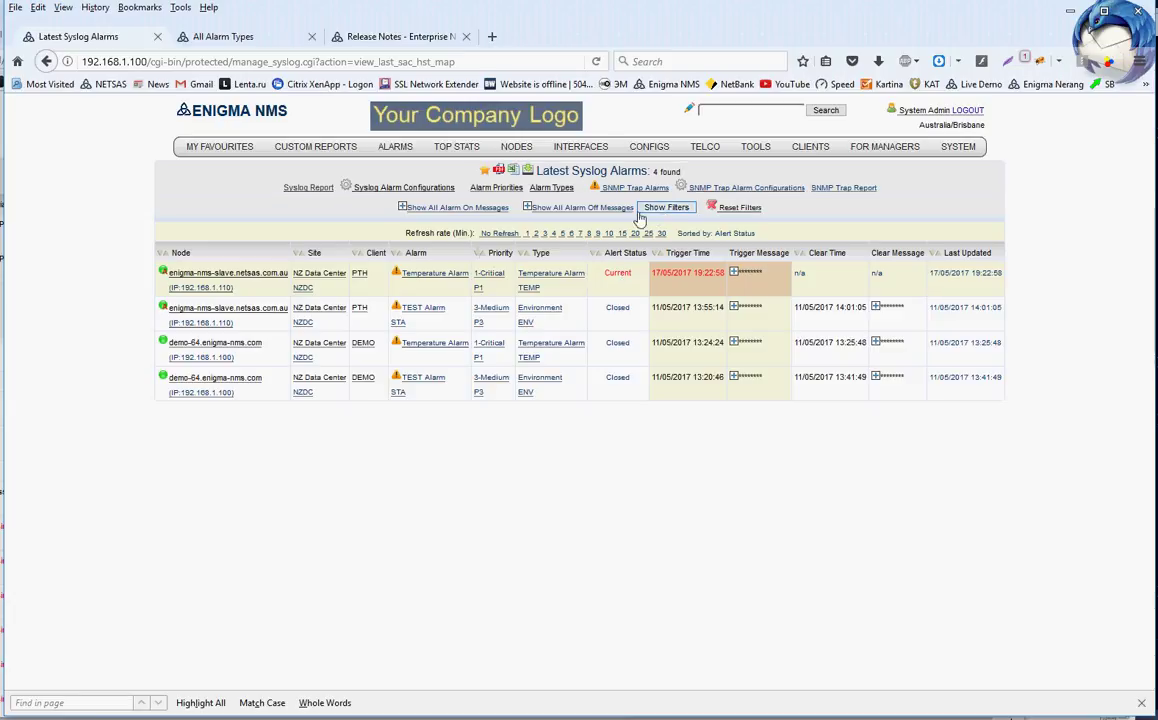
Read the trigger messages of the first Temperature Alarm and first TEST Alarm, collapse them, and check the Temperature Alarm's clear details.
click(734, 273)
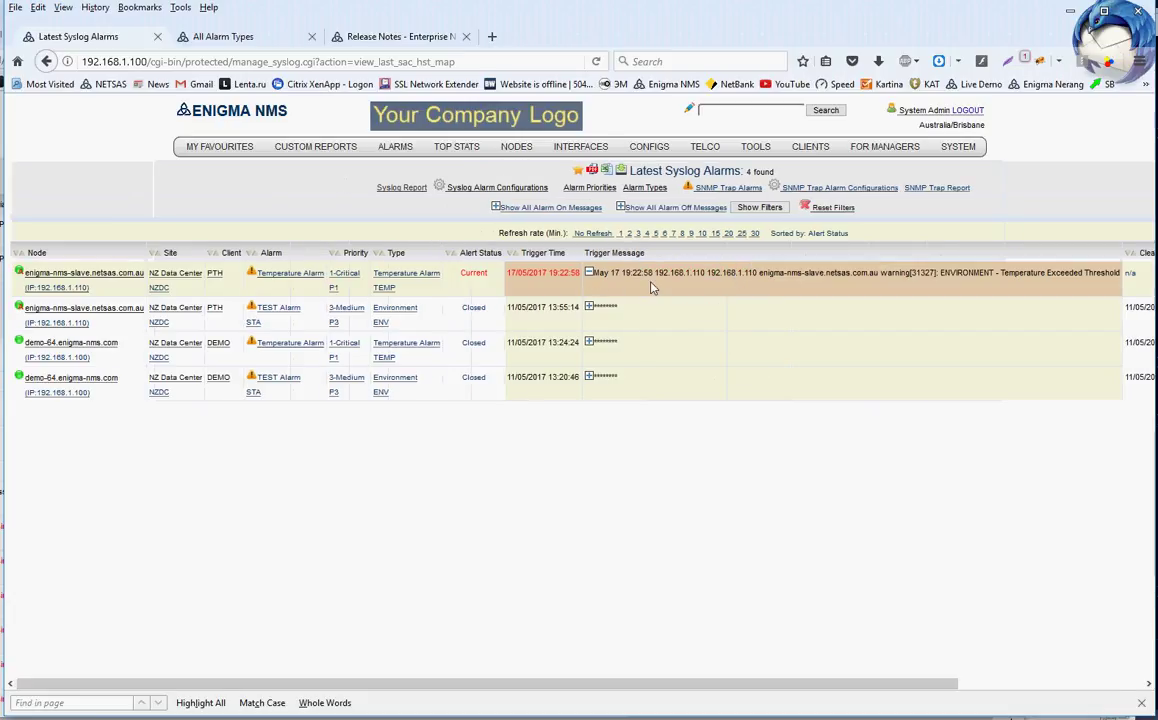
click(591, 276)
click(734, 310)
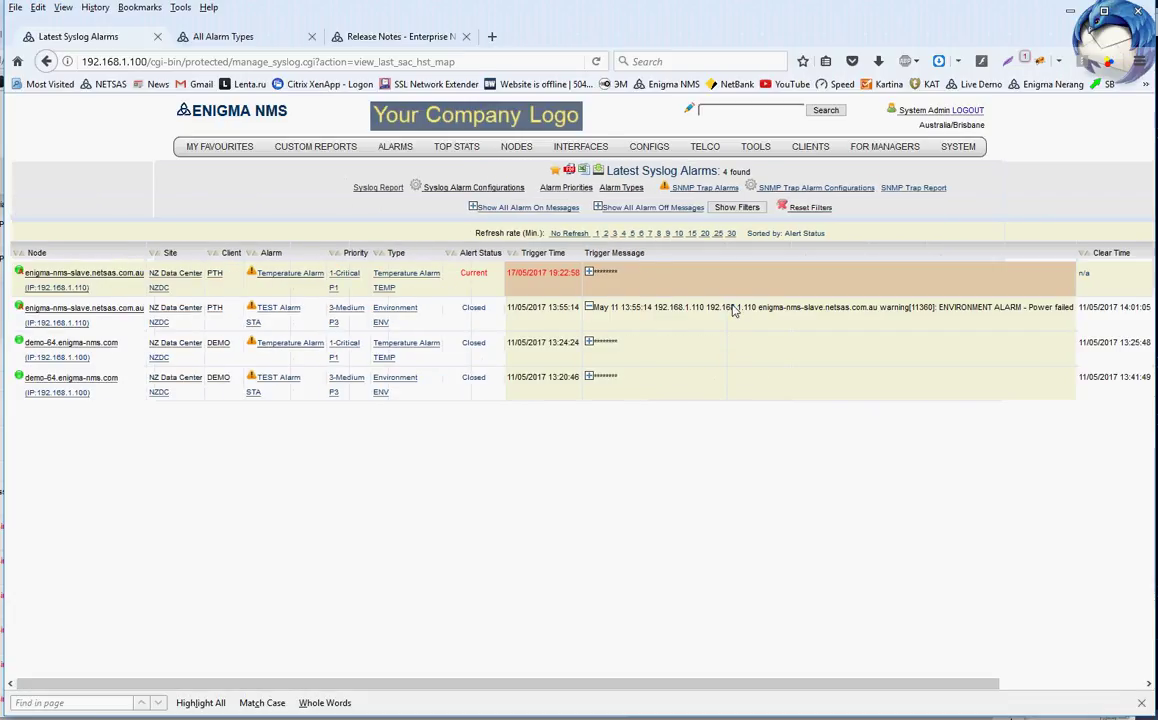
click(589, 307)
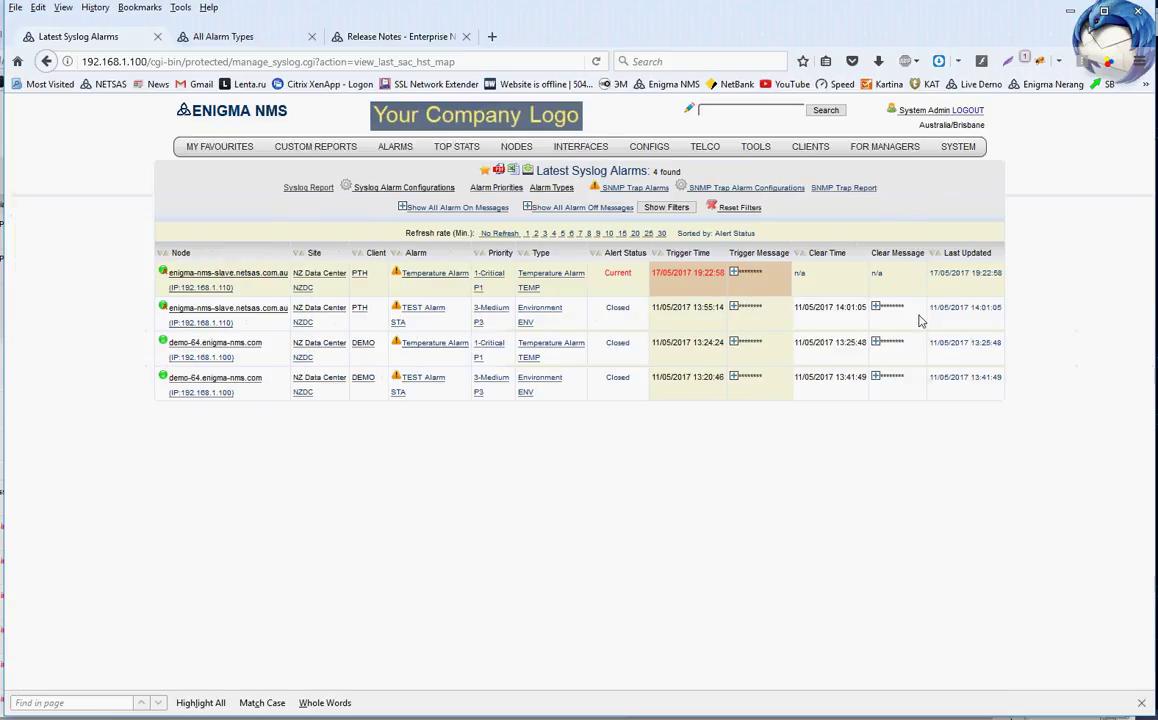
drag(893, 279, 822, 278)
Show the alarm filters, examine the available filter criteria and preview the TEST Alarm's trigger pattern in the results.
click(665, 207)
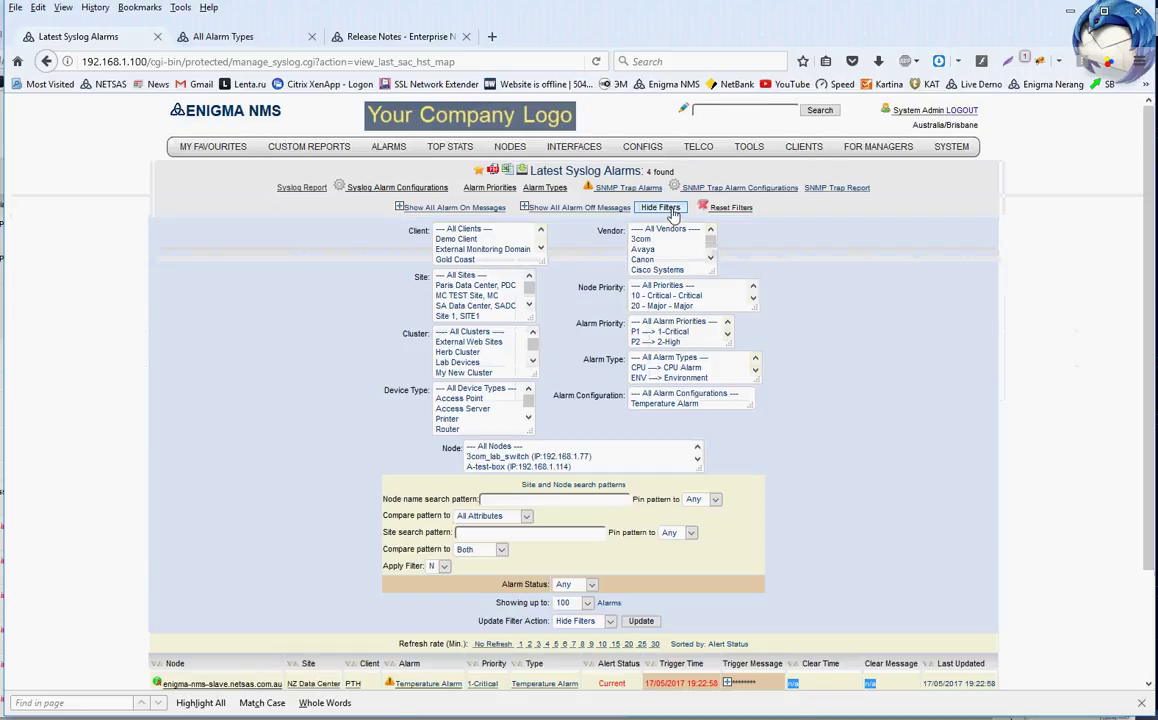
scroll(828, 414, down, 3)
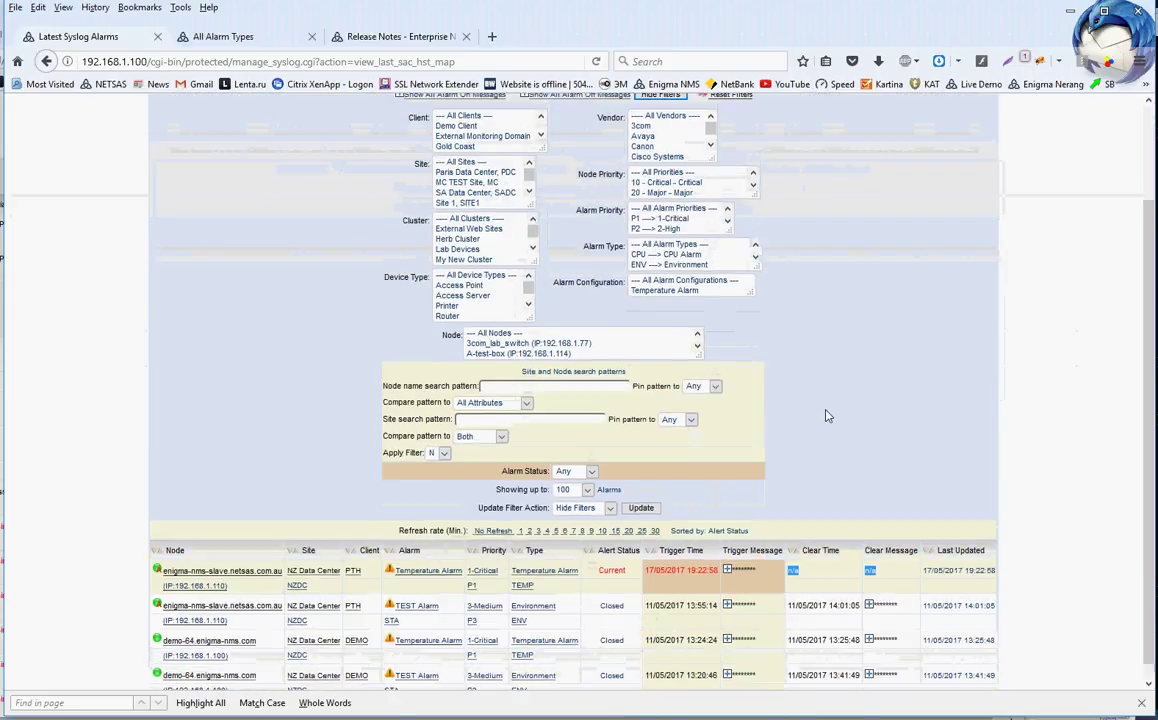
scroll(828, 414, up, 3)
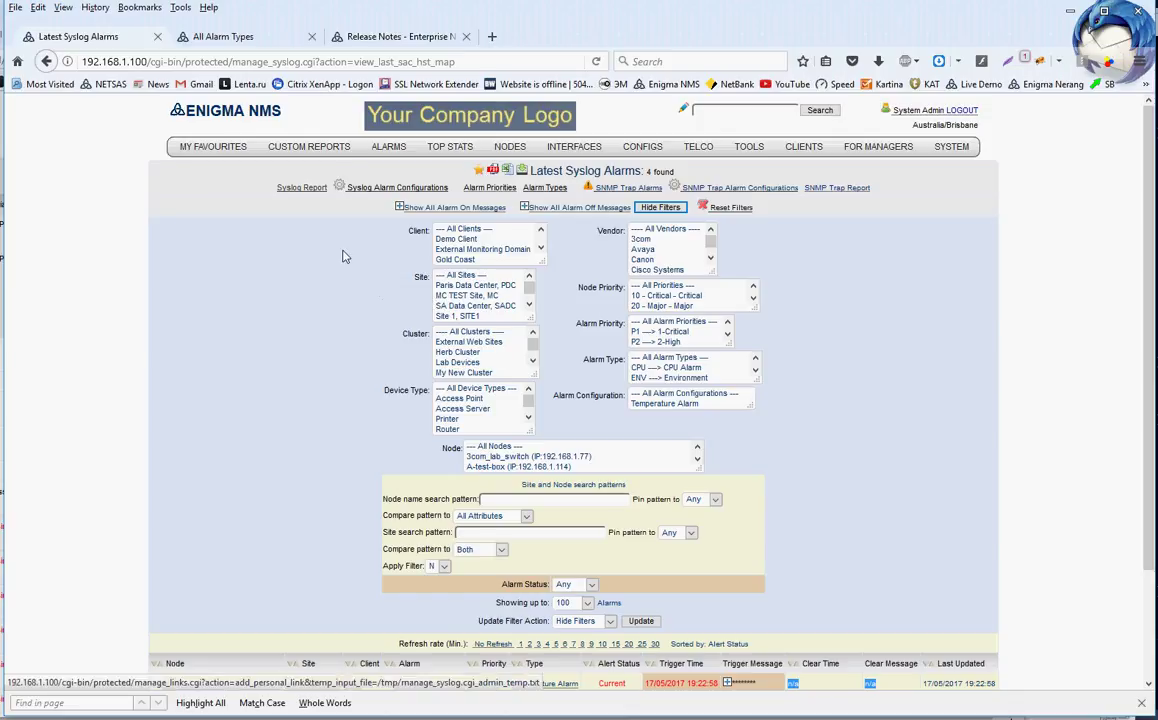
mouse_move(211, 153)
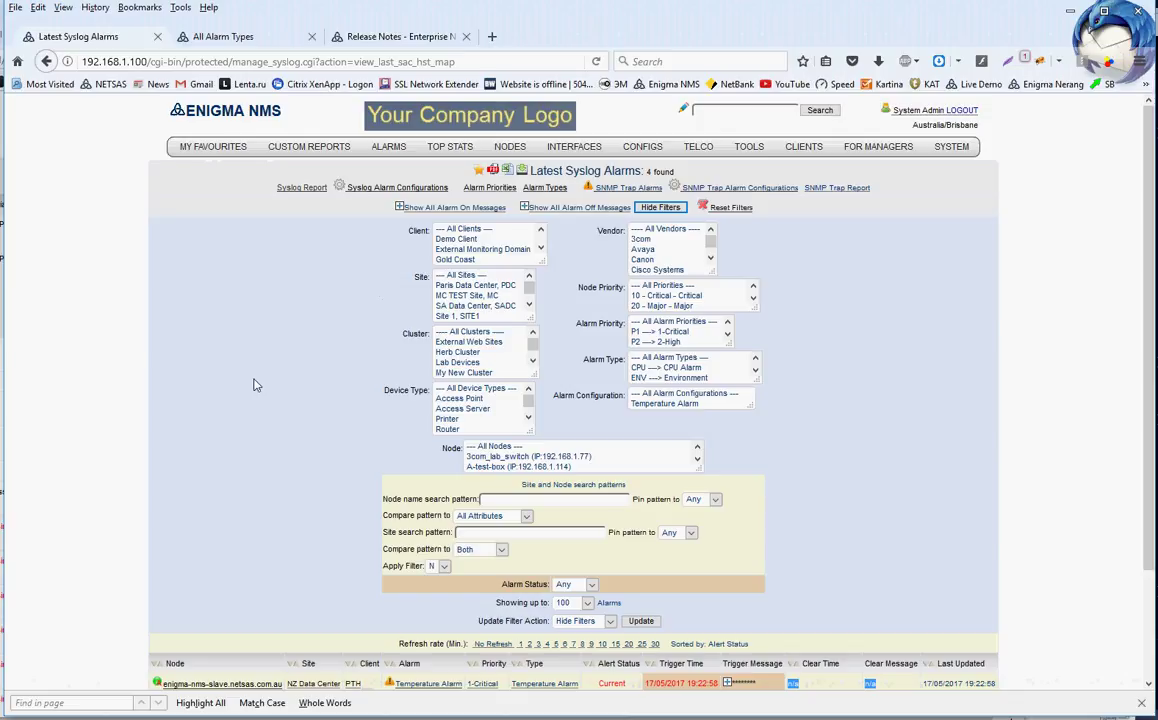
scroll(278, 355, down, 2)
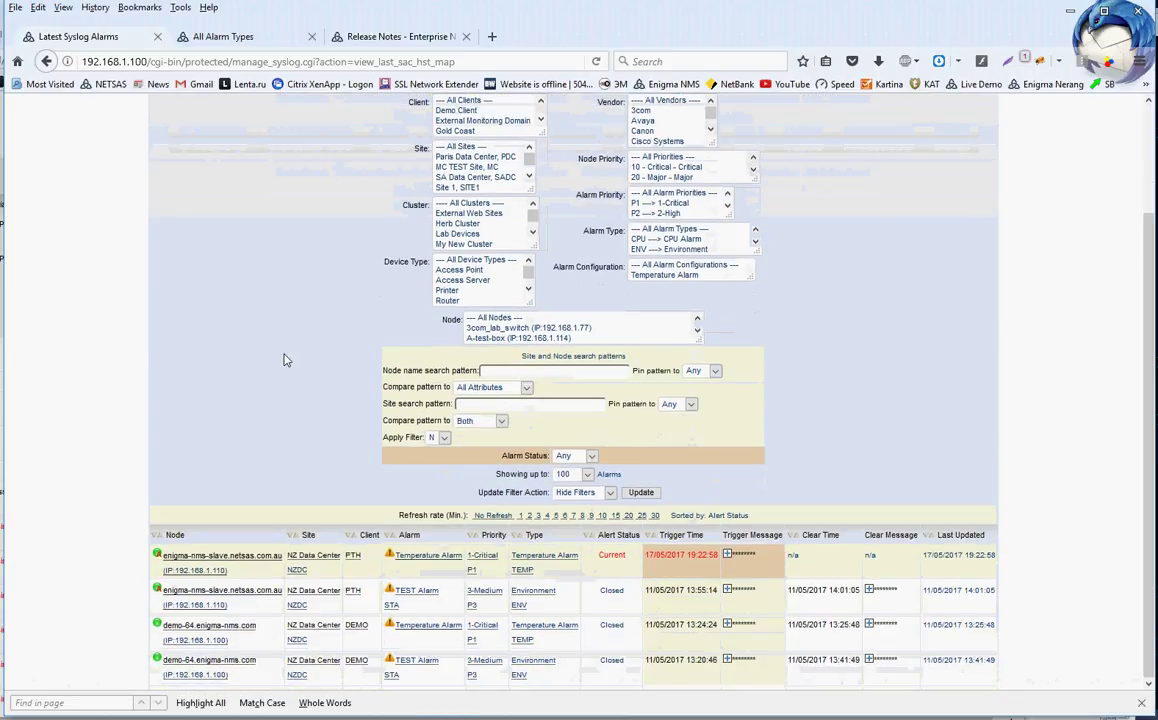
scroll(282, 357, up, 2)
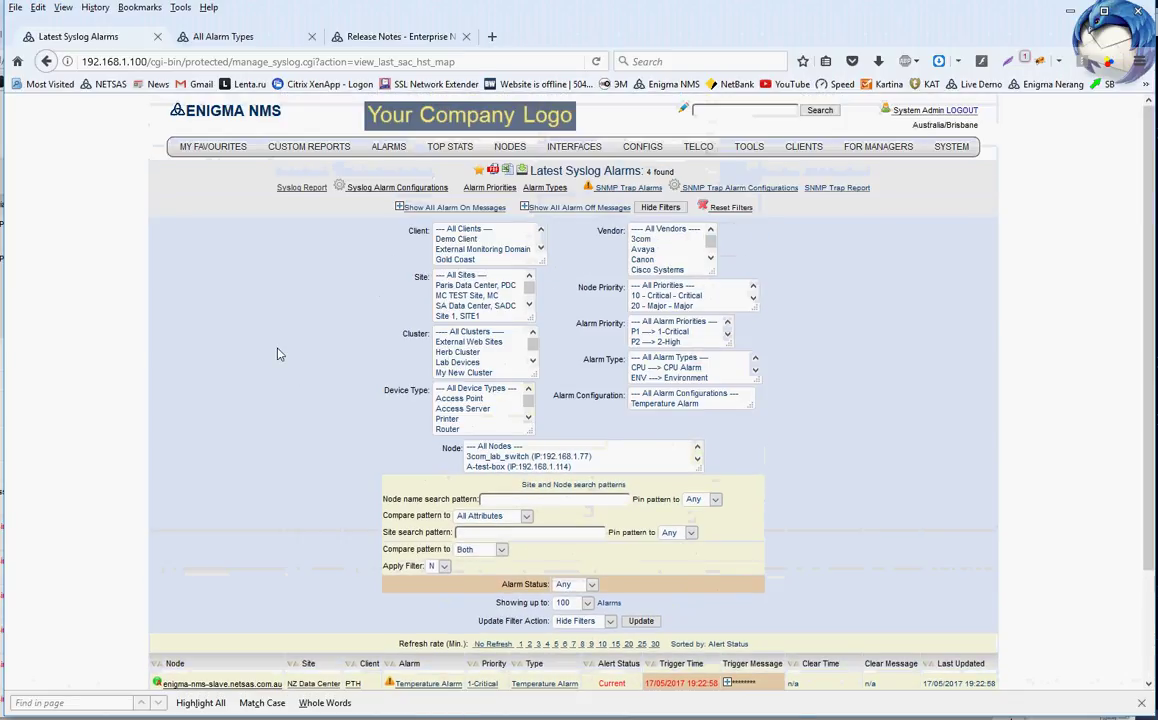
scroll(268, 305, down, 2)
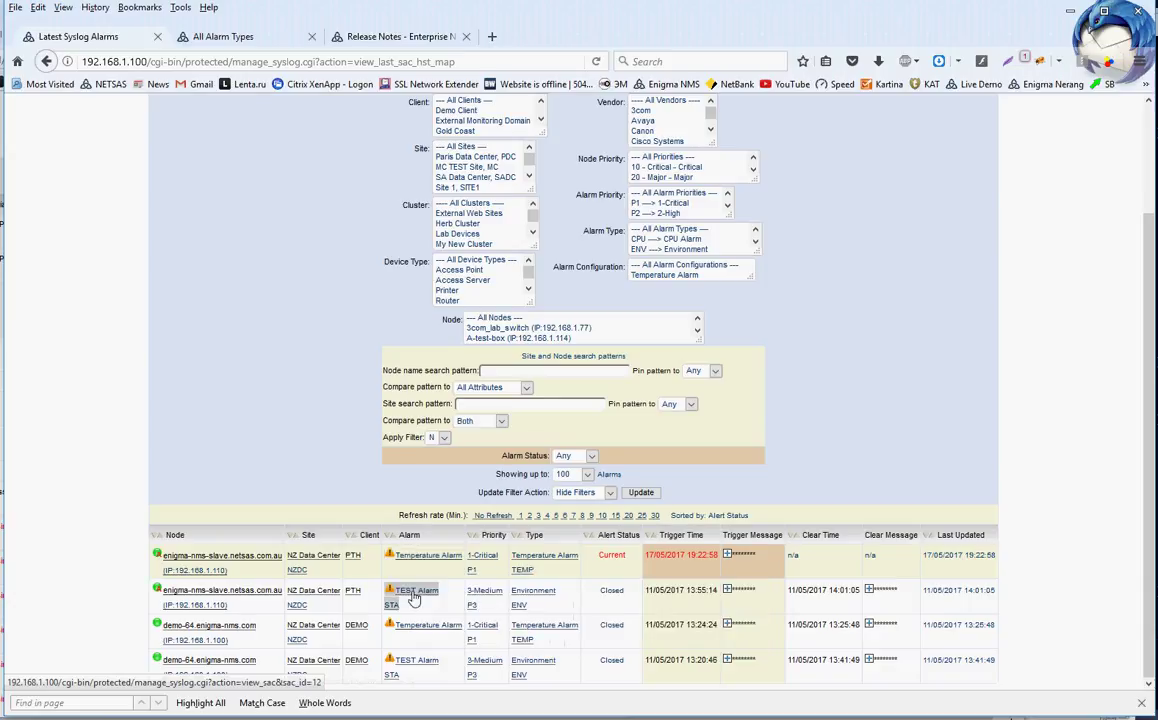
mouse_move(414, 598)
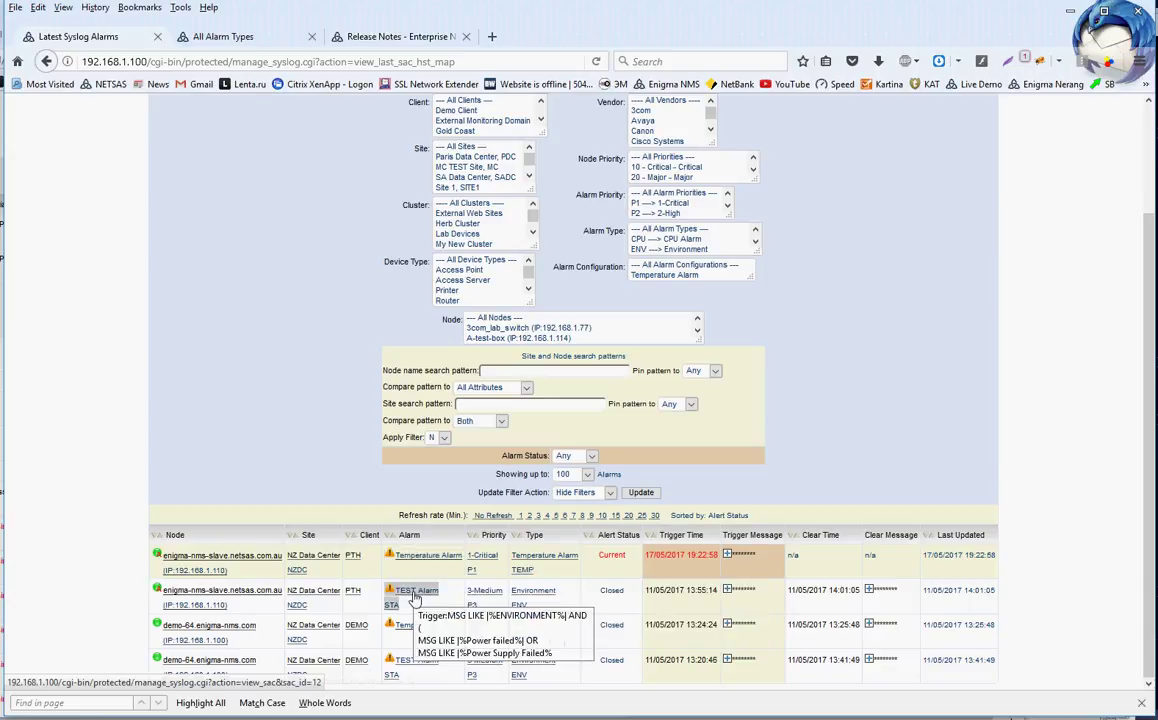
Open the enigma-nms-slave.netsas.com.au node record and display its current syslog alarms.
click(206, 558)
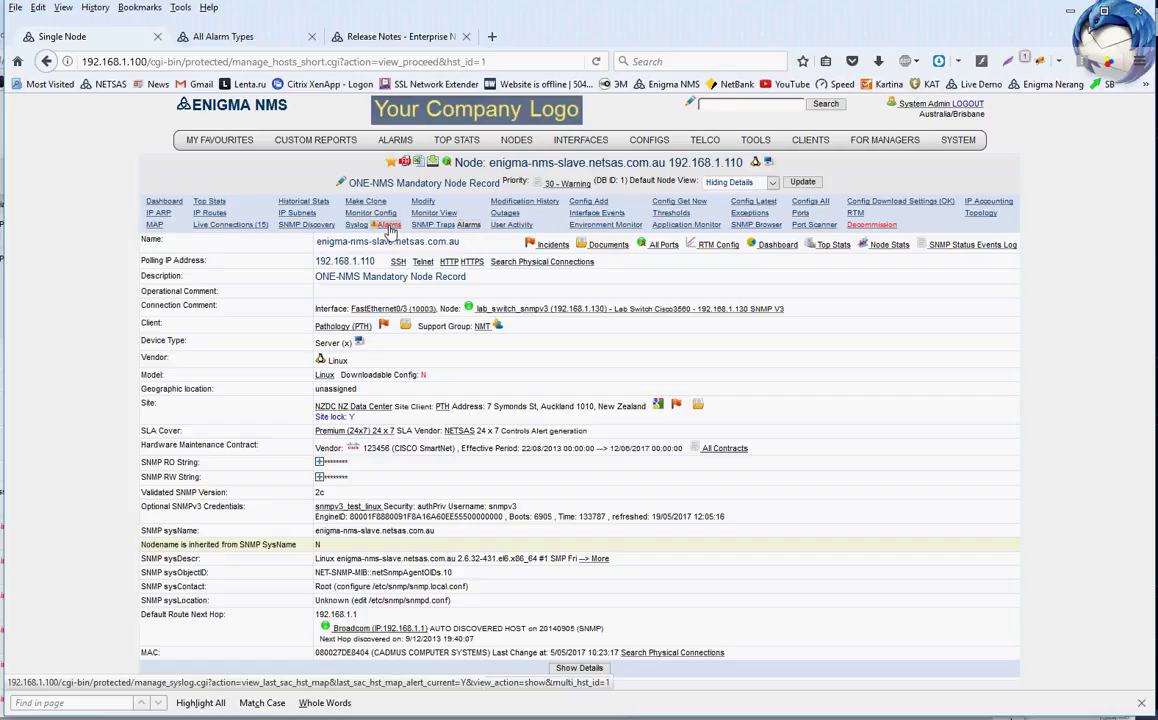
click(390, 229)
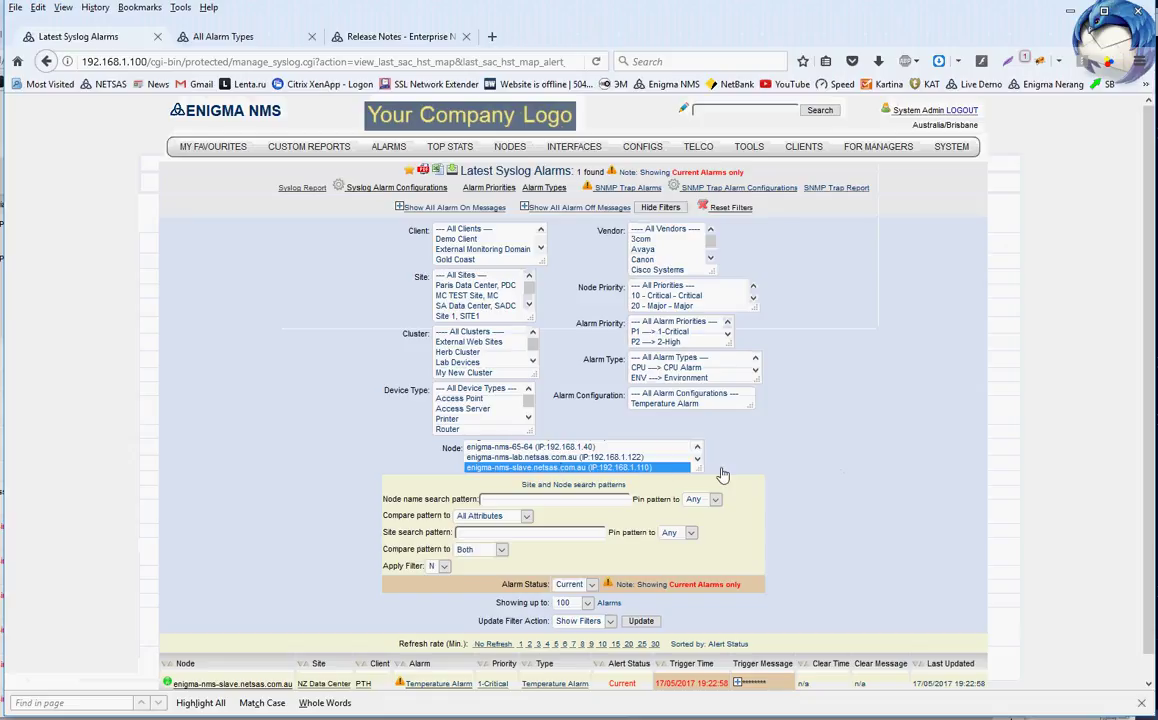
Enlarge the node filter list, set it to All Nodes and the alarm status to Any, and update the alarm list.
drag(697, 470, 758, 540)
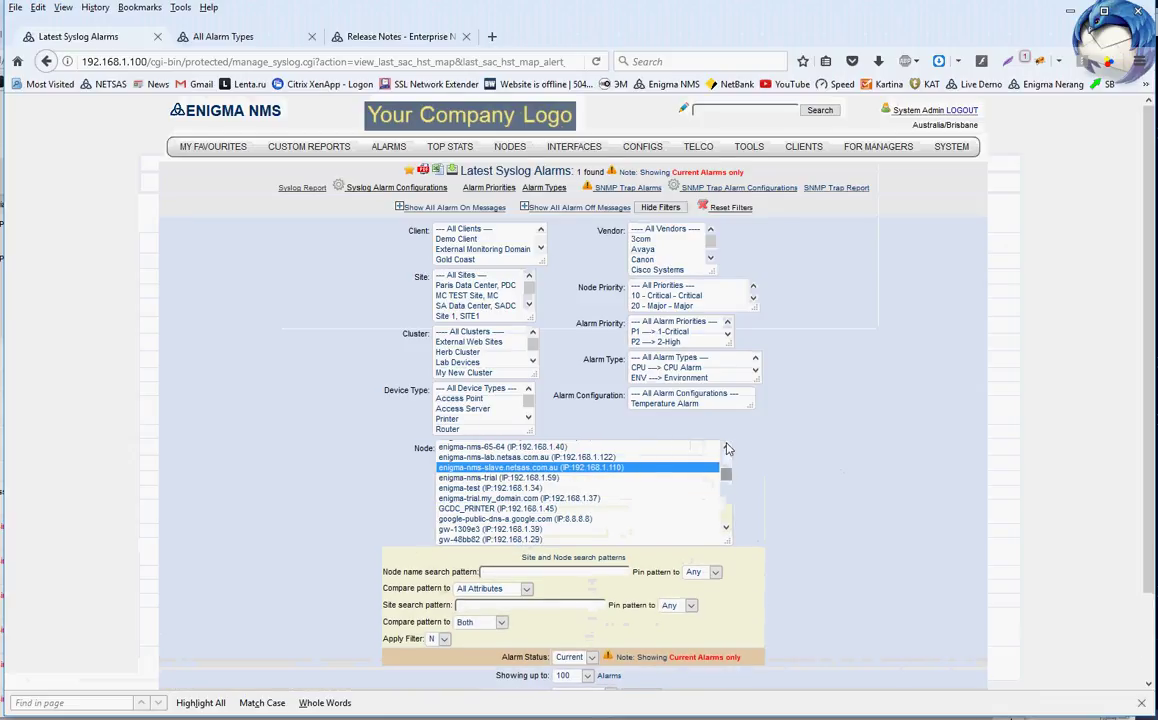
scroll(460, 470, up, 5)
click(460, 447)
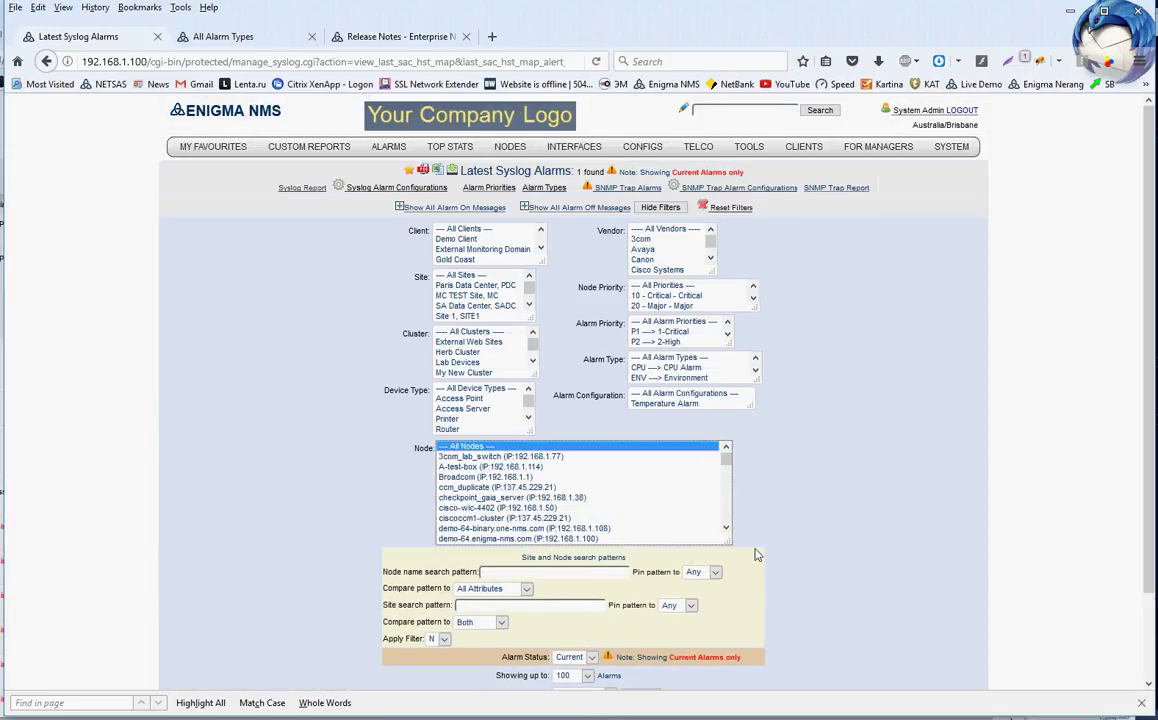
click(591, 657)
click(568, 676)
scroll(843, 548, down, 2)
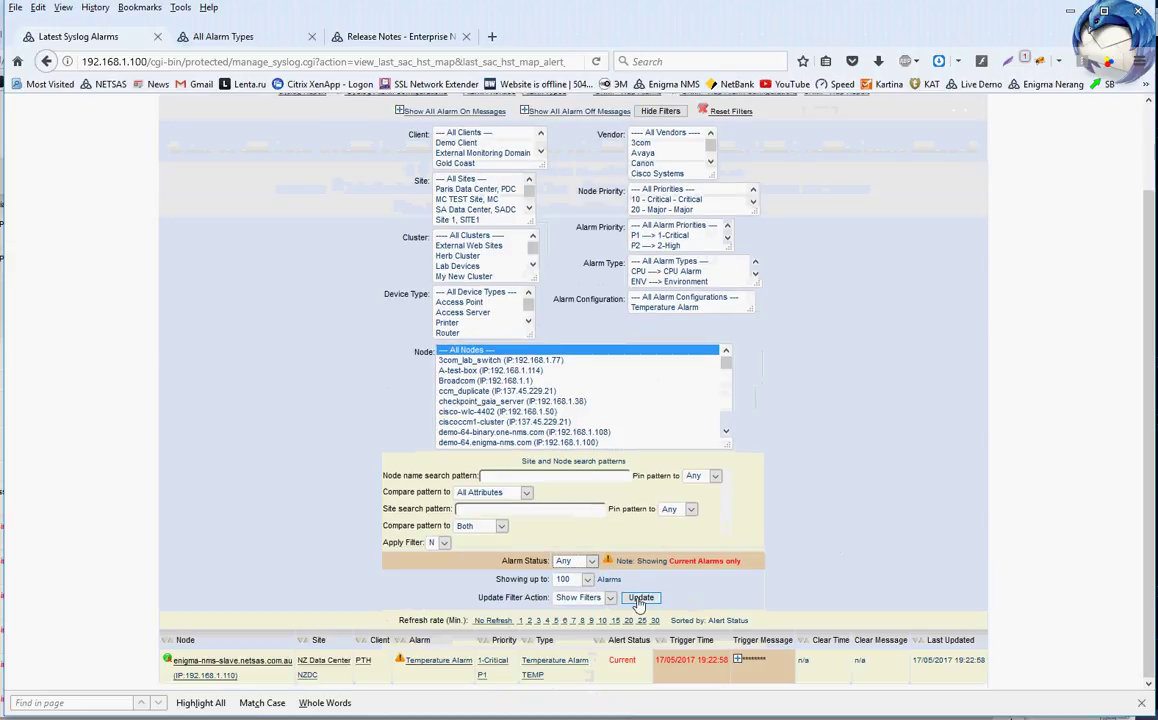
click(641, 597)
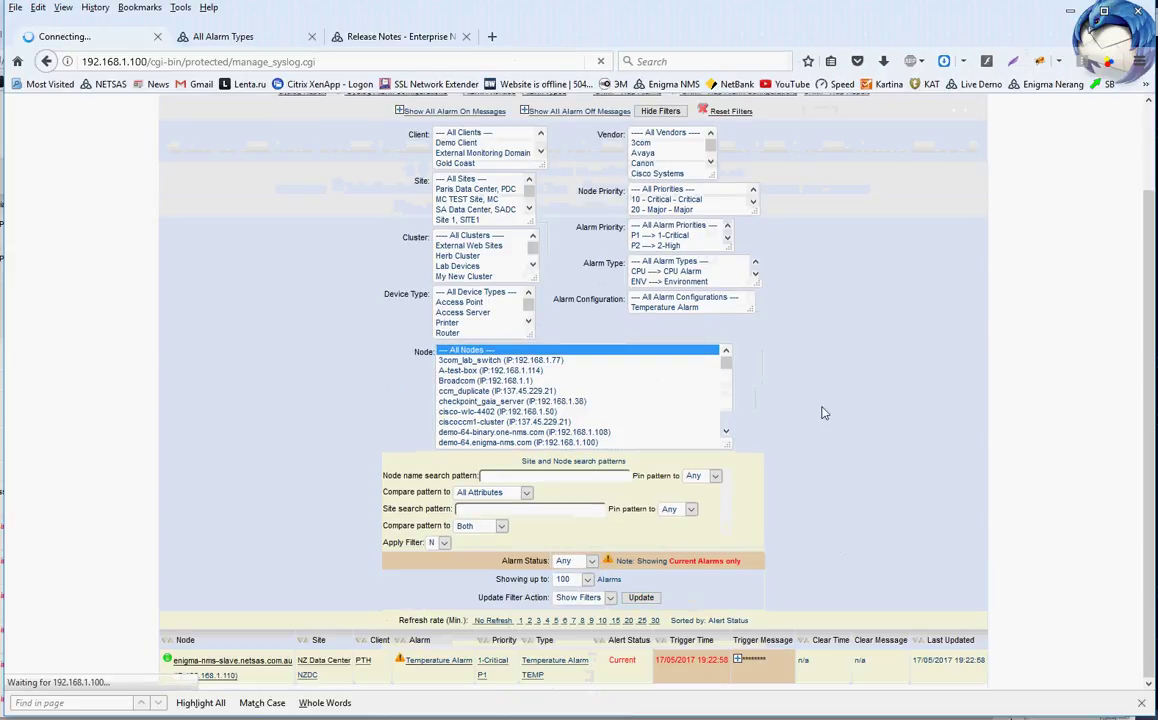
Review the updated latest syslog alarms list and hide the filters.
scroll(822, 455, down, 3)
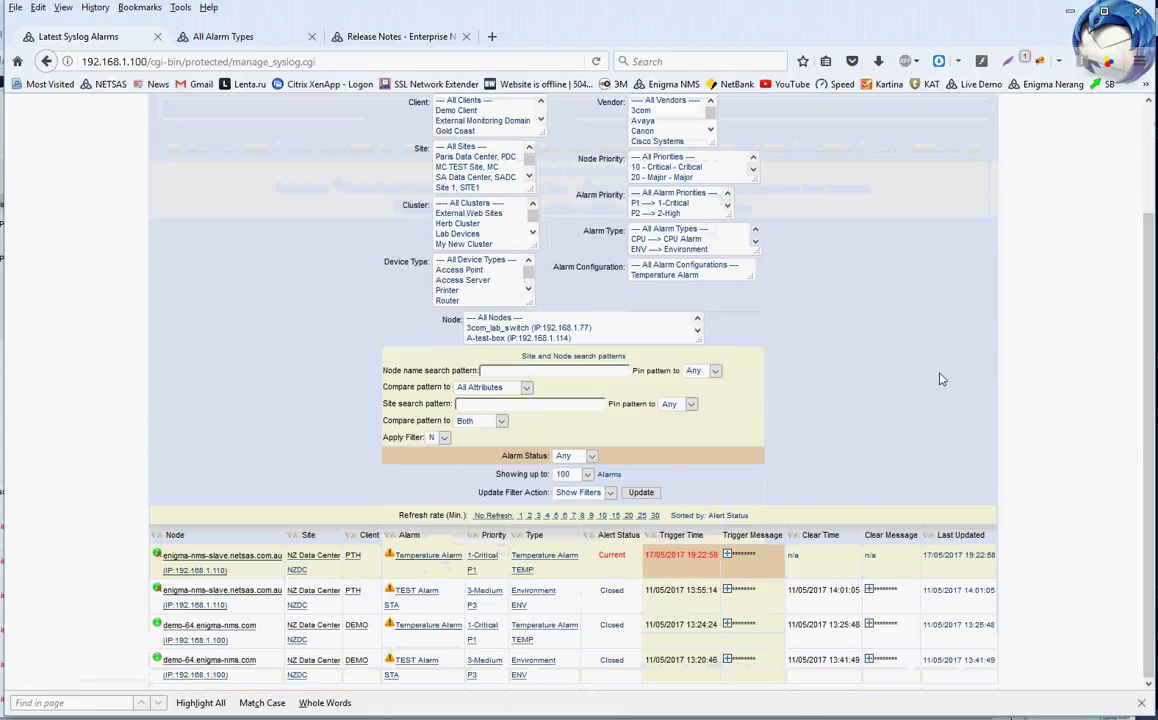
scroll(938, 380, up, 3)
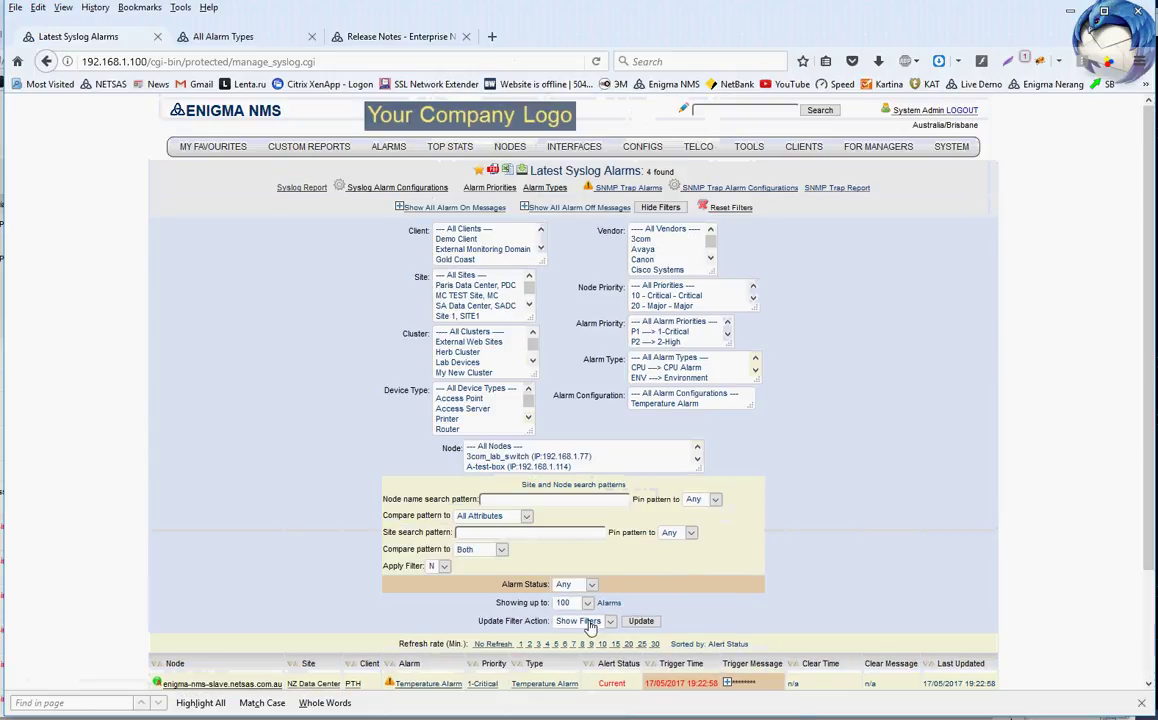
click(660, 207)
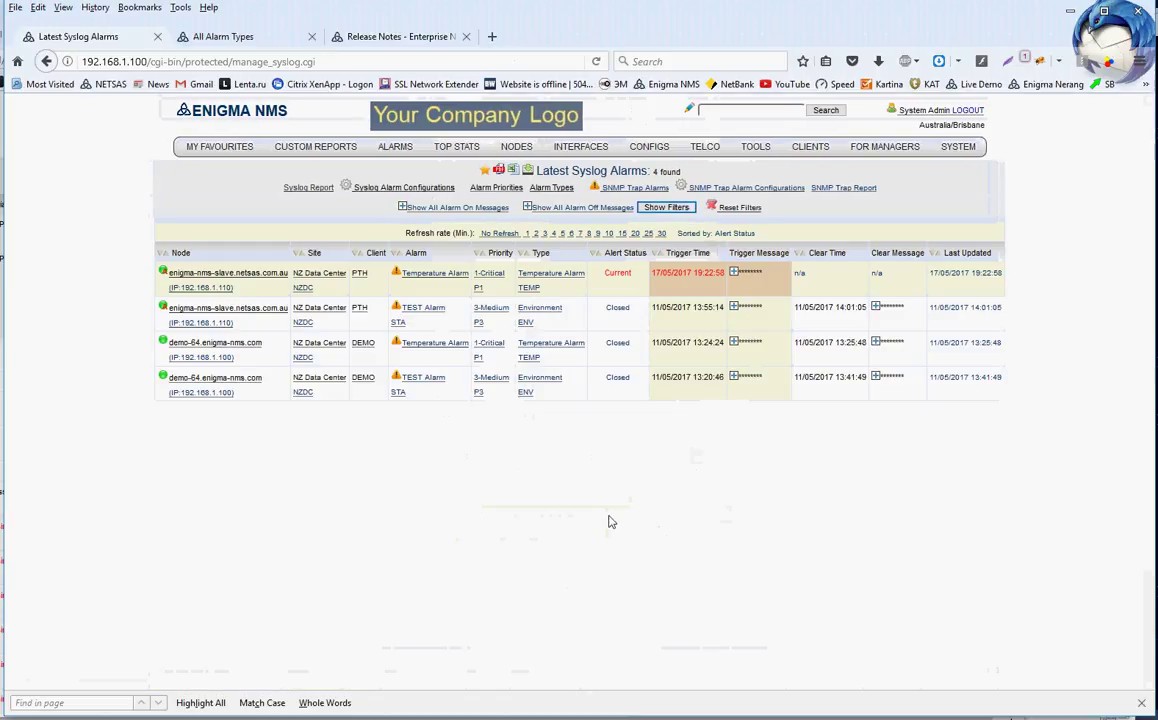
Open the Alerts Forwarding Configuration and look through the forwarding templates for Syslog and SNMP Trap alarms.
click(395, 147)
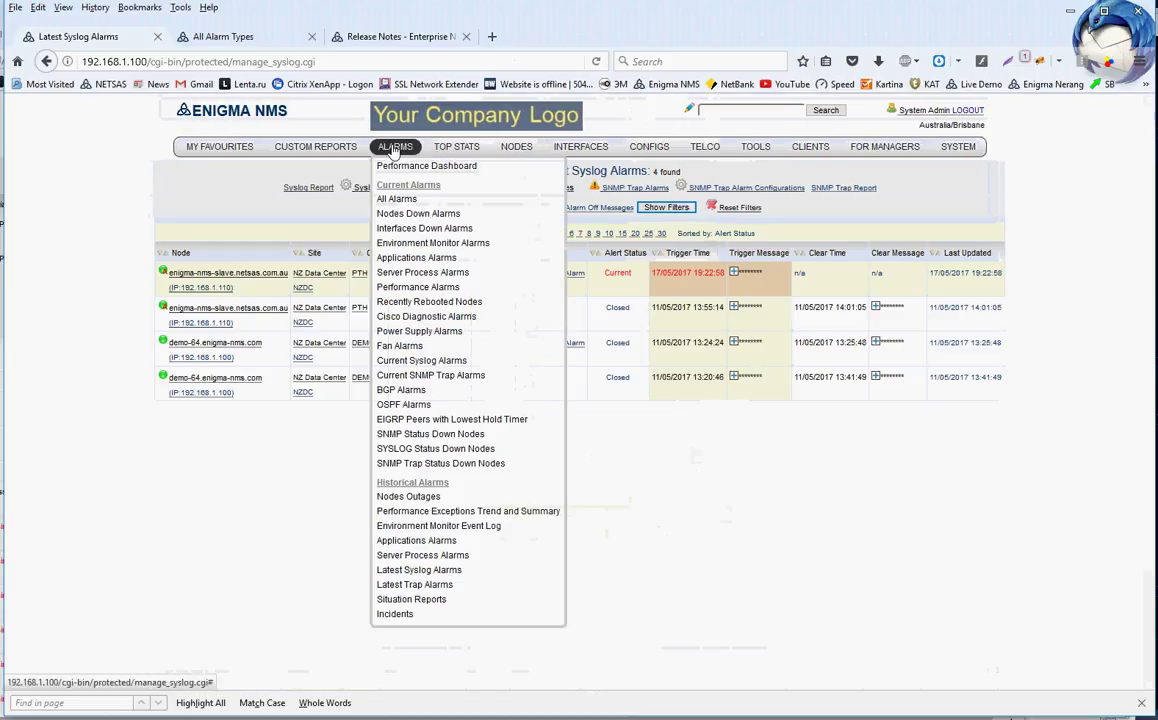
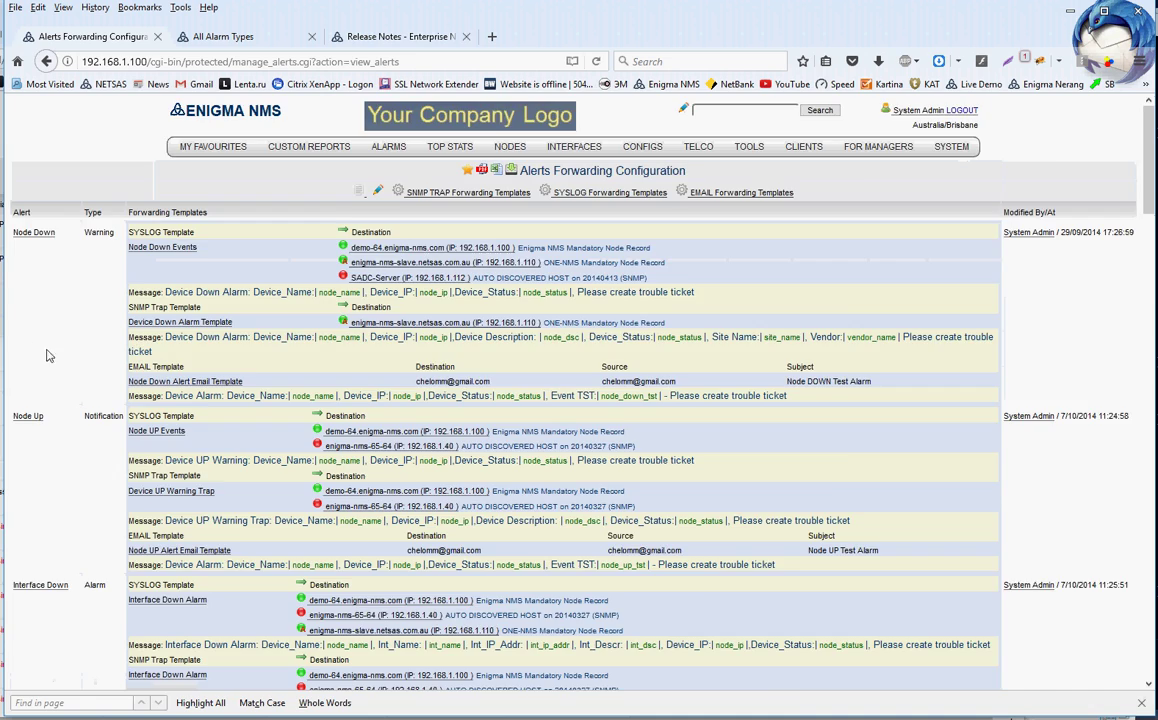
scroll(47, 354, down, 20)
scroll(54, 357, up, 3)
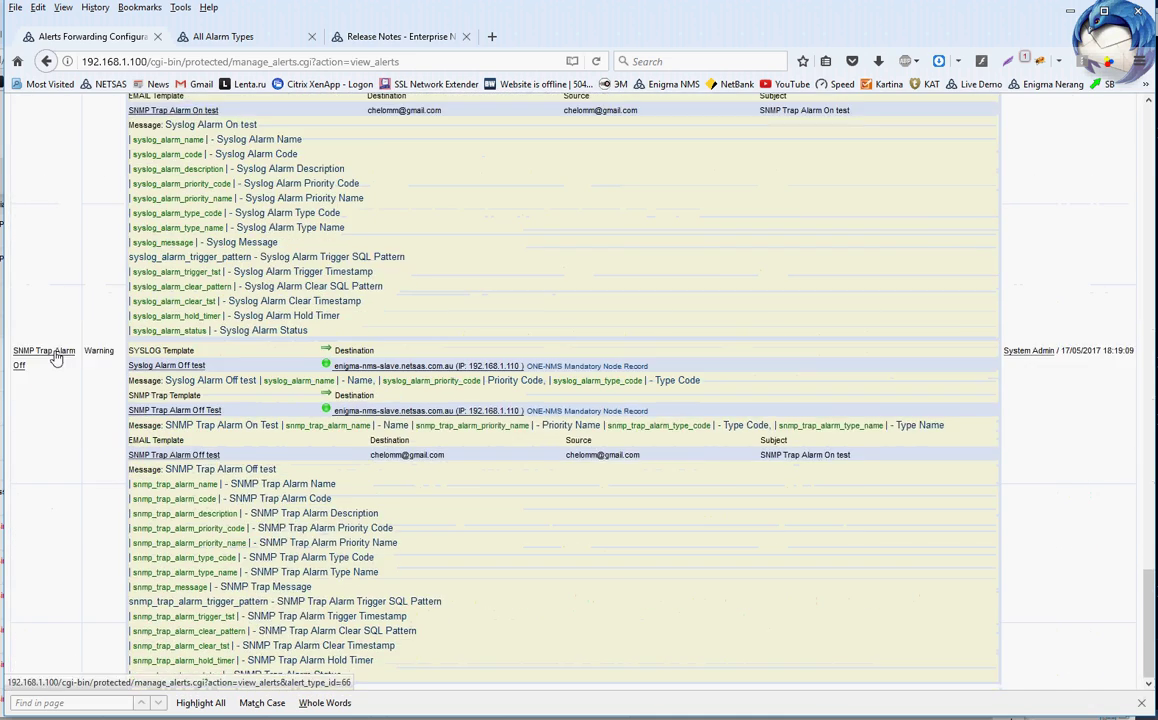
Examine the SYSLOG, SNMP trap and email forwarding templates assigned to SYSLOG Alarm On, including the variables in their messages.
scroll(56, 358, down, 6)
scroll(56, 358, down, 5)
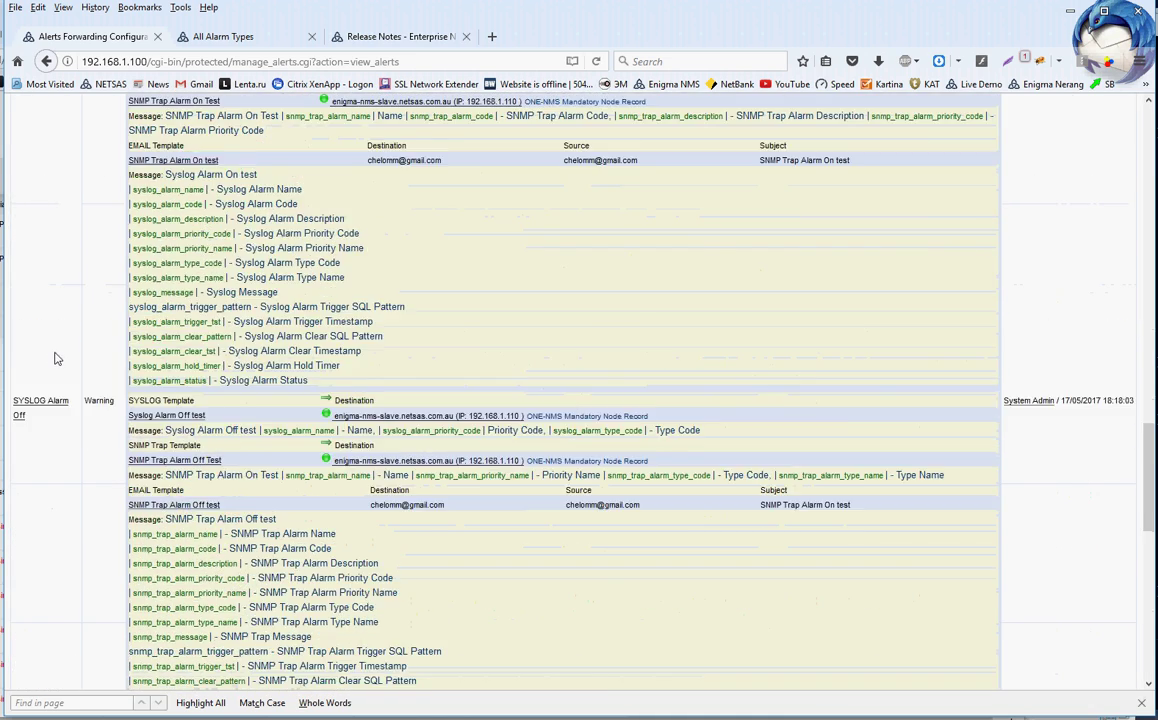
scroll(56, 358, up, 15)
scroll(56, 358, down, 3)
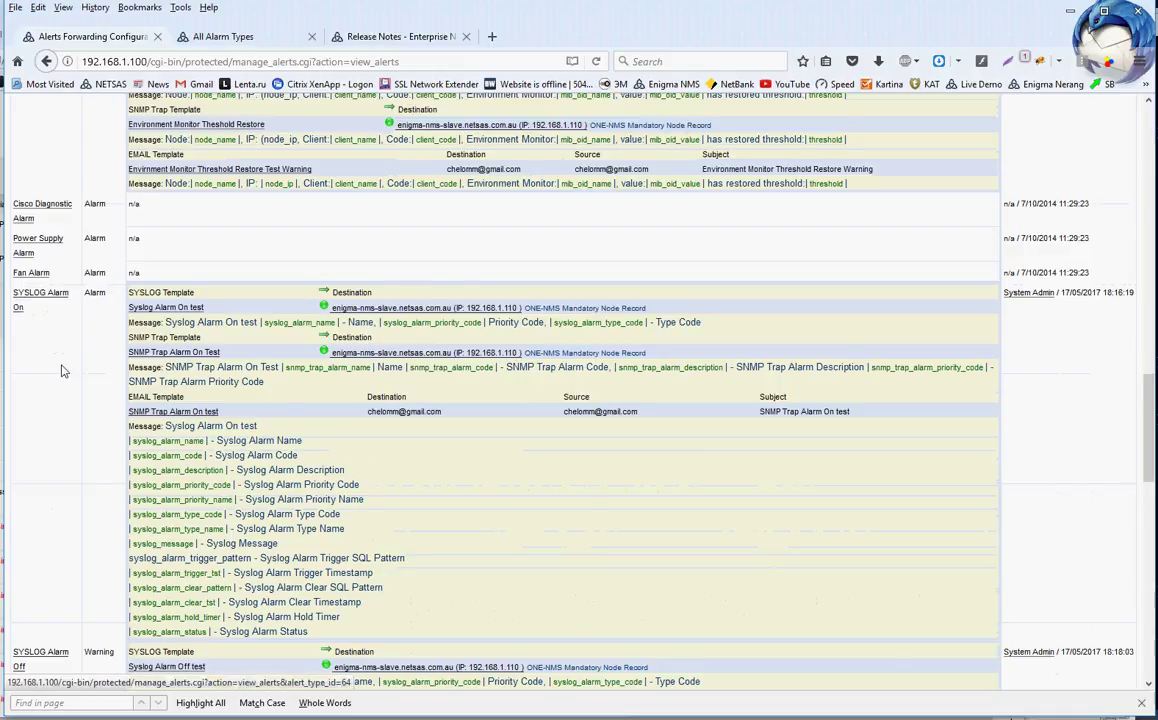
scroll(65, 370, down, 3)
scroll(67, 370, up, 2)
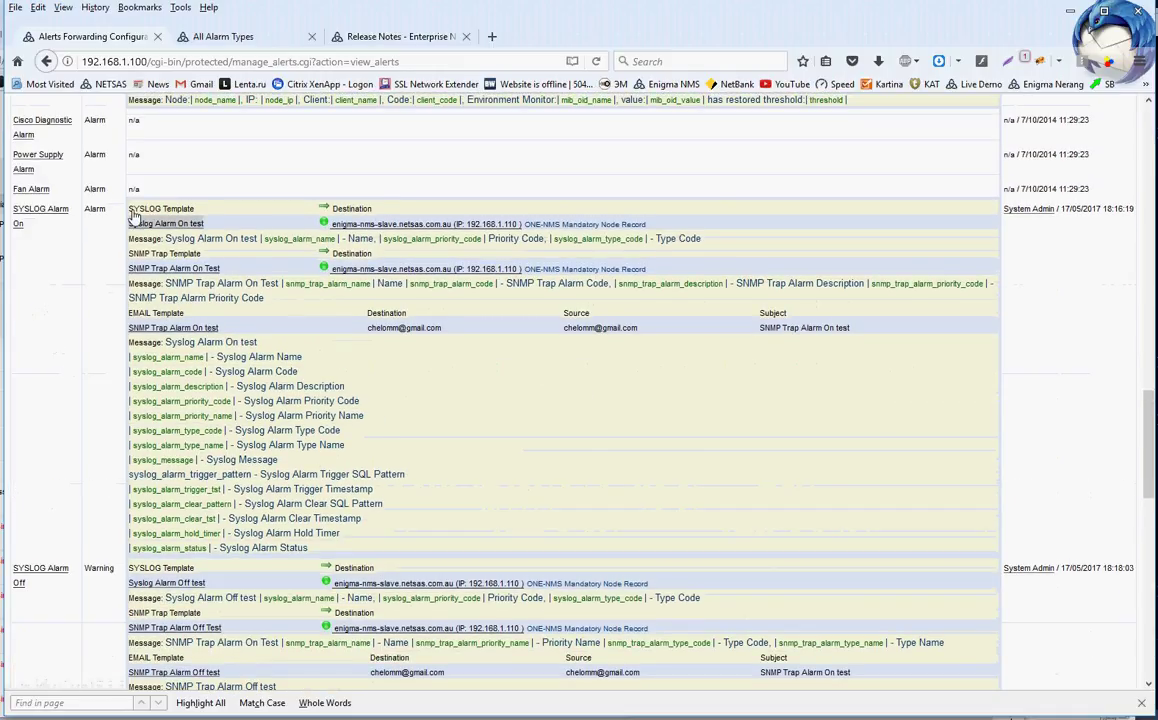
drag(131, 208, 640, 230)
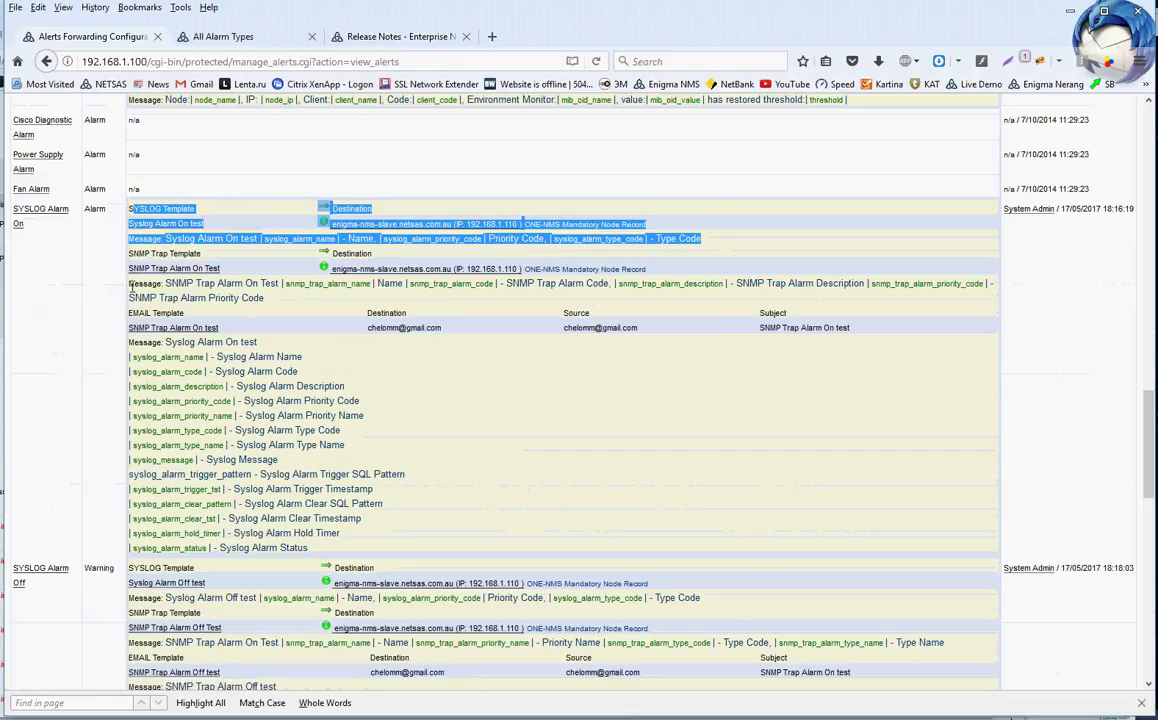
drag(120, 280, 405, 521)
click(131, 357)
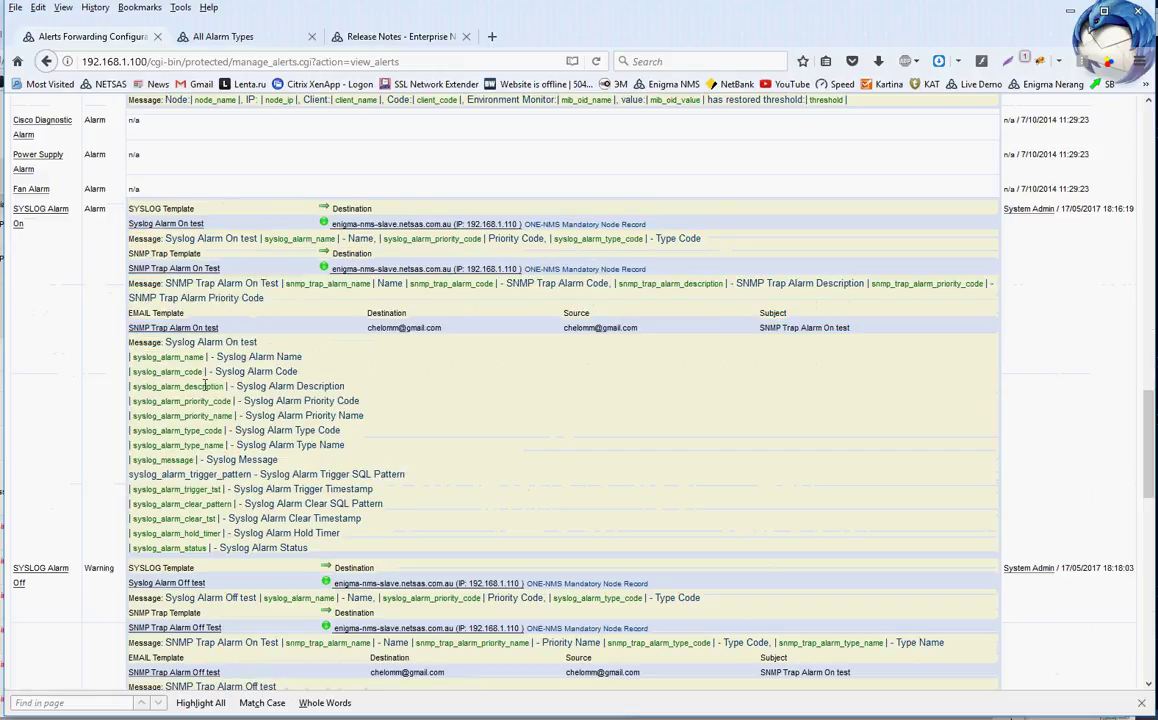
drag(134, 357, 202, 357)
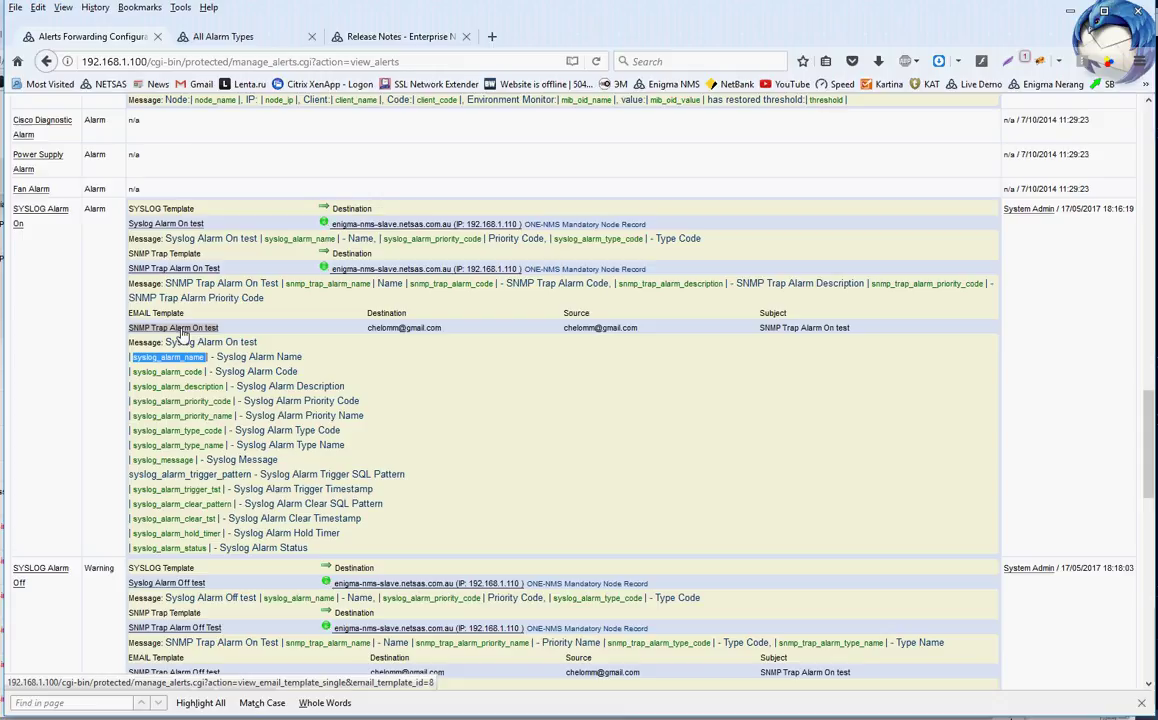
Open the SNMP Trap Alarm On test email template for modification and review the available syslog and SNMP trap alarm variables.
click(180, 334)
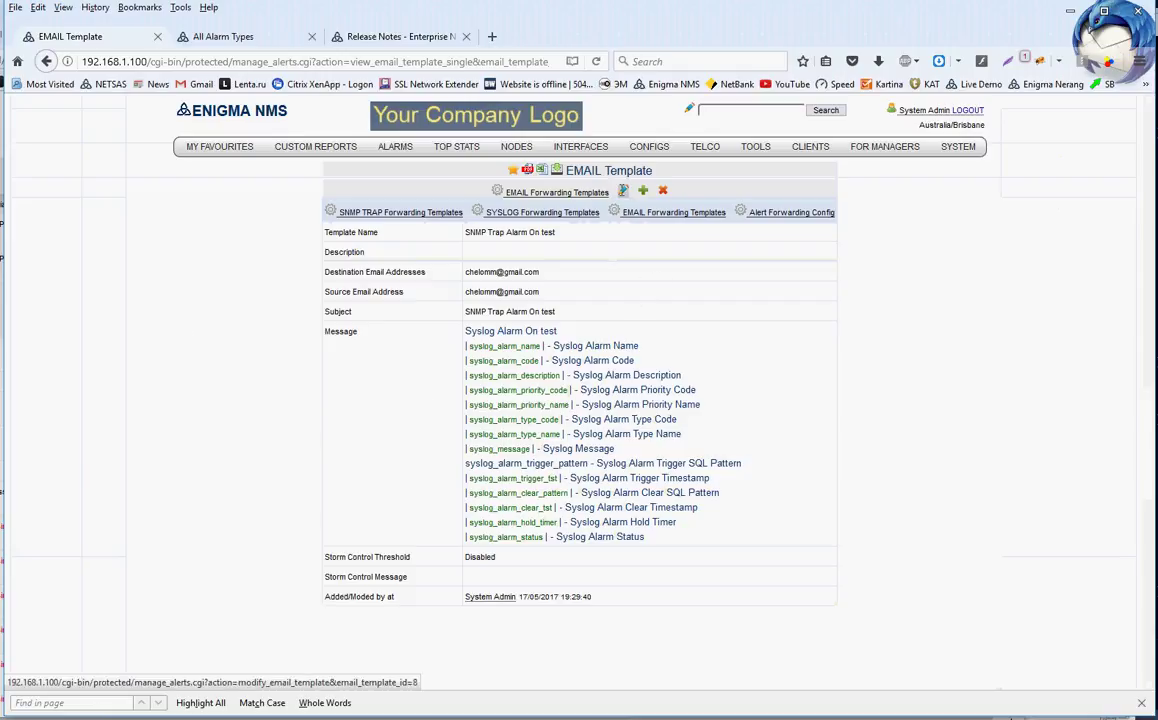
click(622, 190)
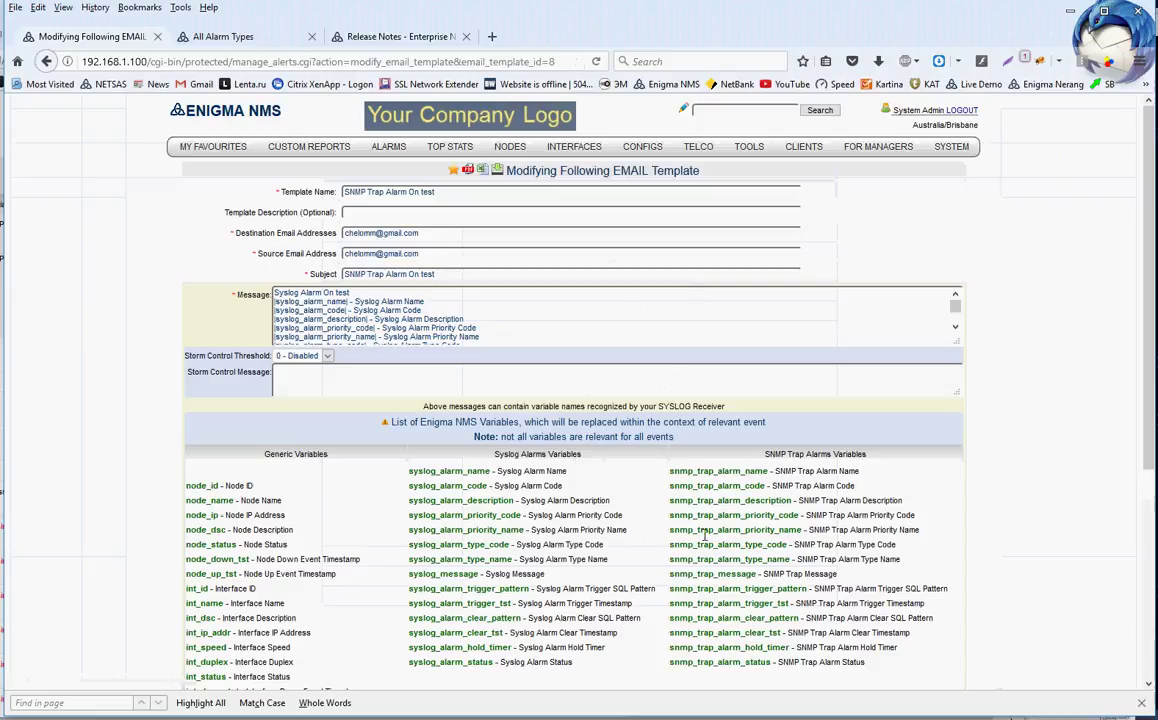
scroll(699, 485, down, 5)
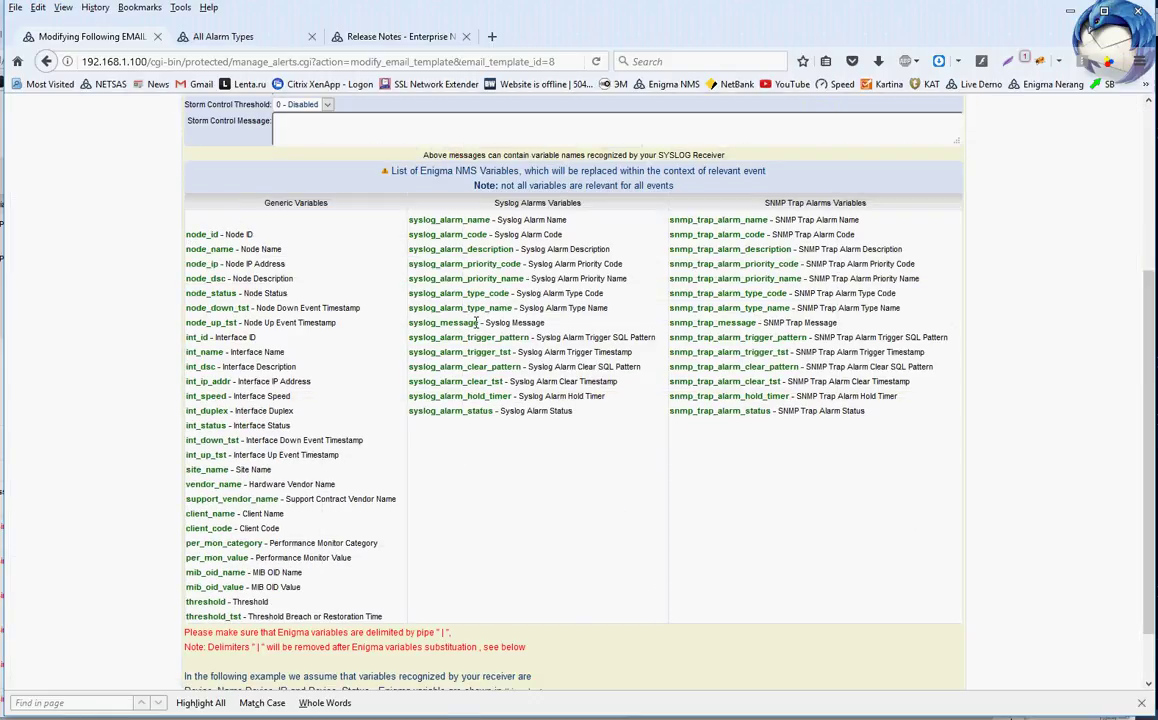
drag(497, 195, 831, 313)
click(775, 231)
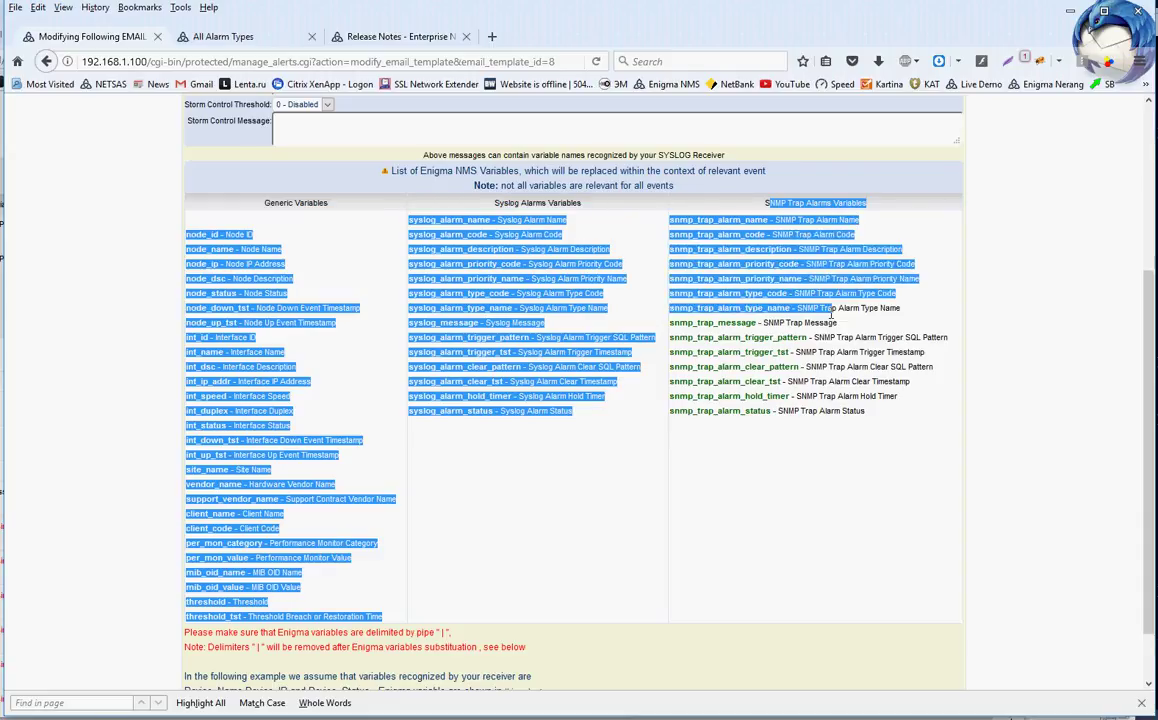
click(574, 499)
Enlarge the email template's Message box enough to show the whole syslog alarm message.
scroll(584, 523, up, 5)
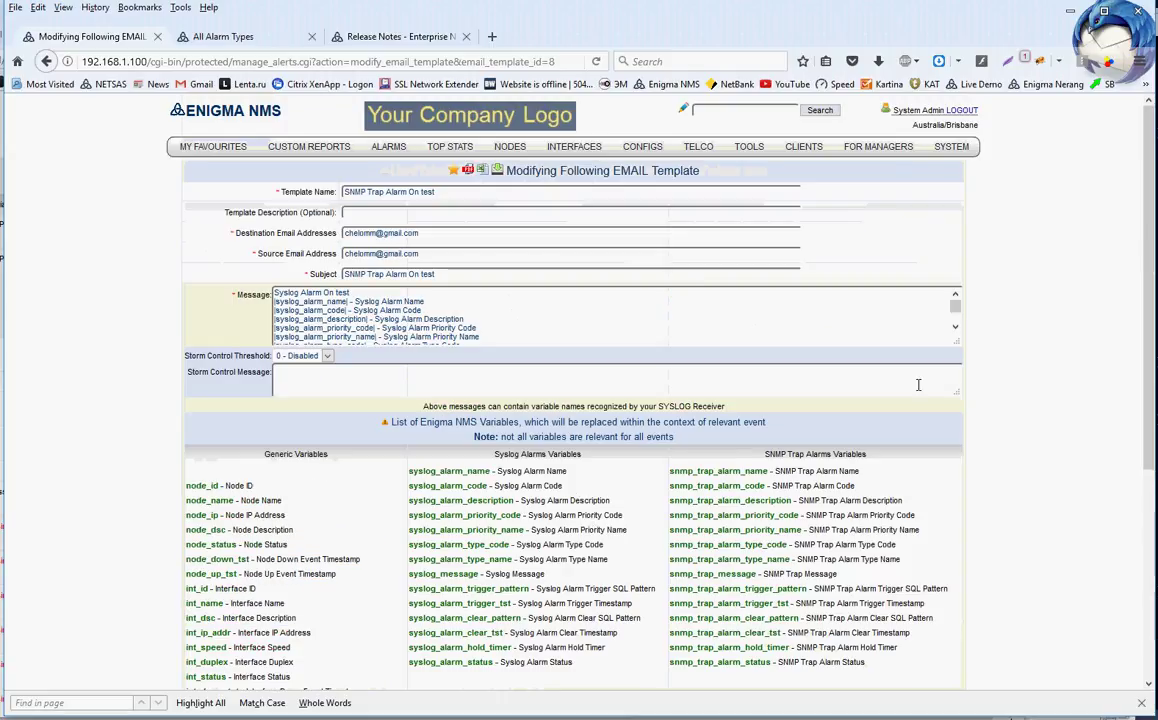
drag(956, 342, 966, 440)
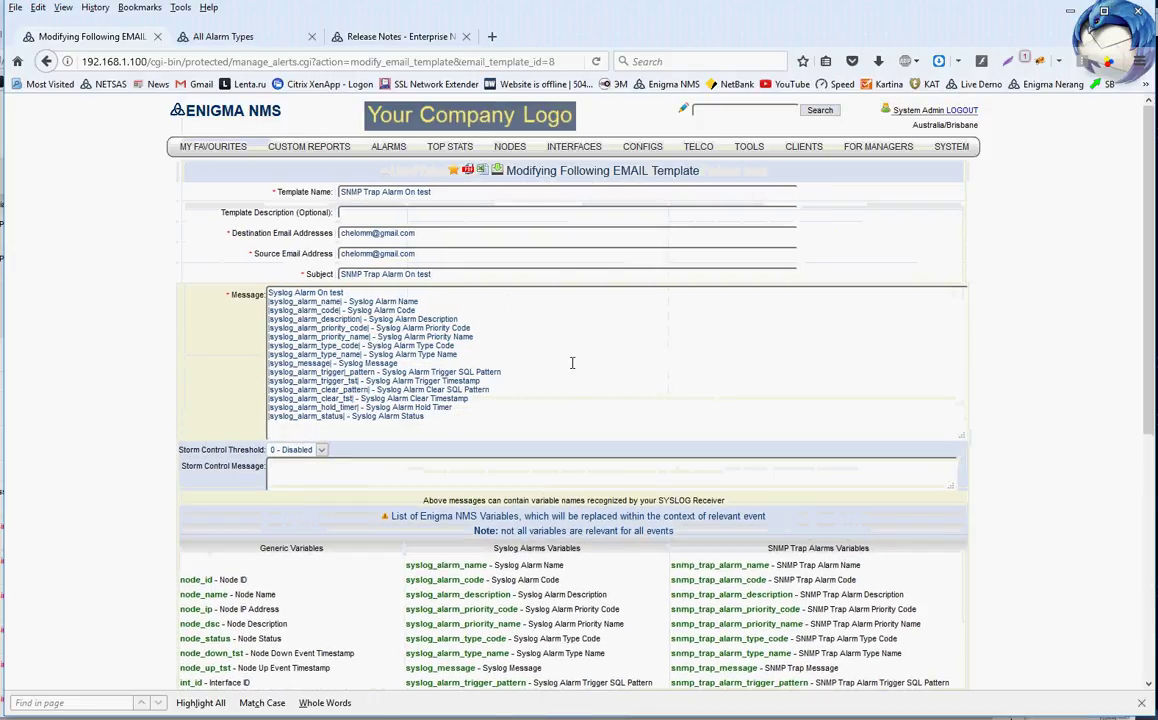